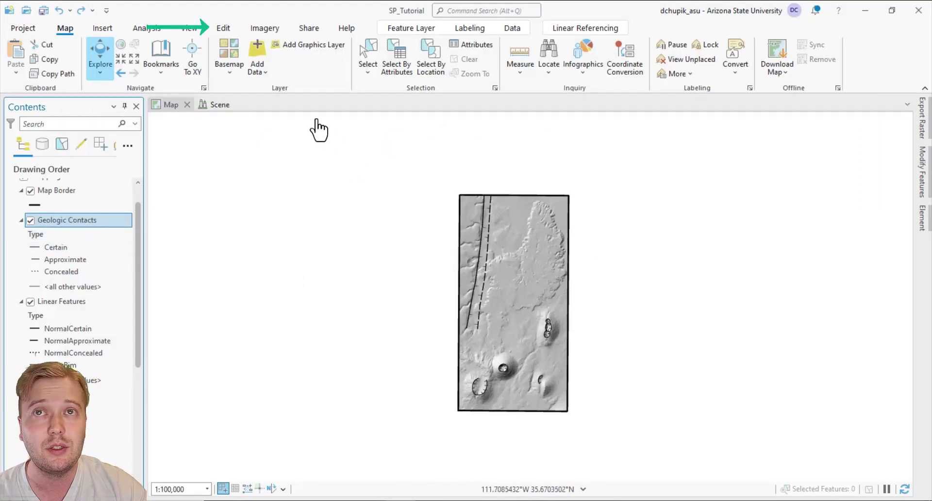
Step: Show the Create Features templates for Geologic Contacts, GeologicUnits, Linear Features and Map Border
{"action": "left_click", "coordinate": [224, 27]}
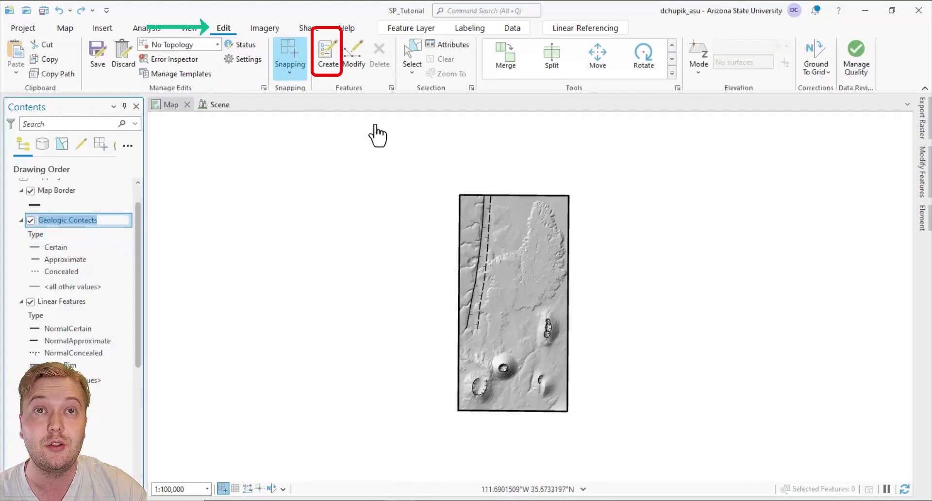
{"action": "left_click", "coordinate": [329, 54]}
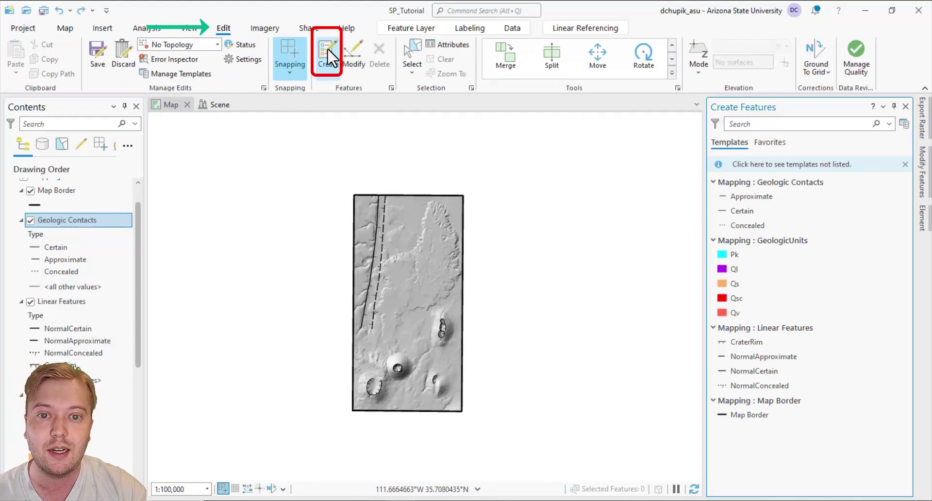
Step: Trace a Certain geologic contact line along the southern crater cone
{"action": "left_click", "coordinate": [764, 212]}
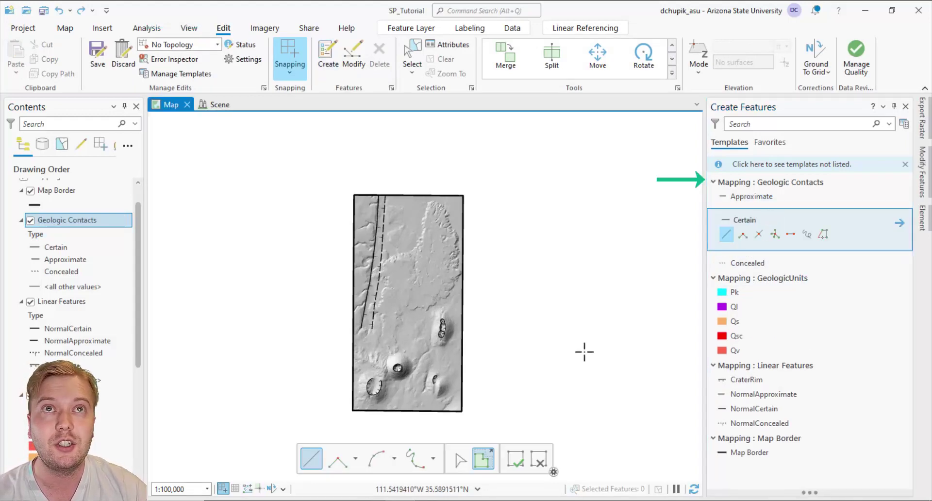
{"action": "scroll", "coordinate": [392, 372], "scroll_direction": "up", "scroll_amount": 2}
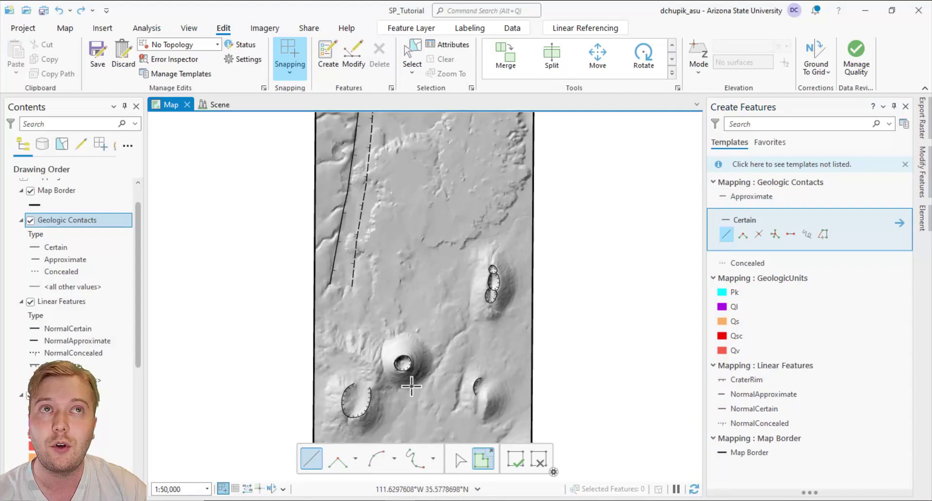
{"action": "scroll", "coordinate": [412, 386], "scroll_direction": "up", "scroll_amount": 4}
{"action": "left_click_drag", "start_coordinate": [410, 371], "coordinate": [522, 370]}
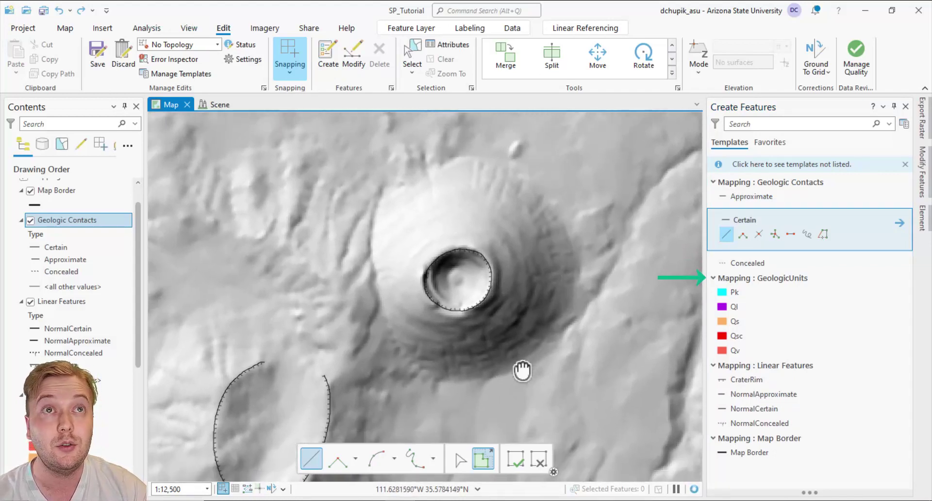
{"action": "left_click", "coordinate": [414, 453]}
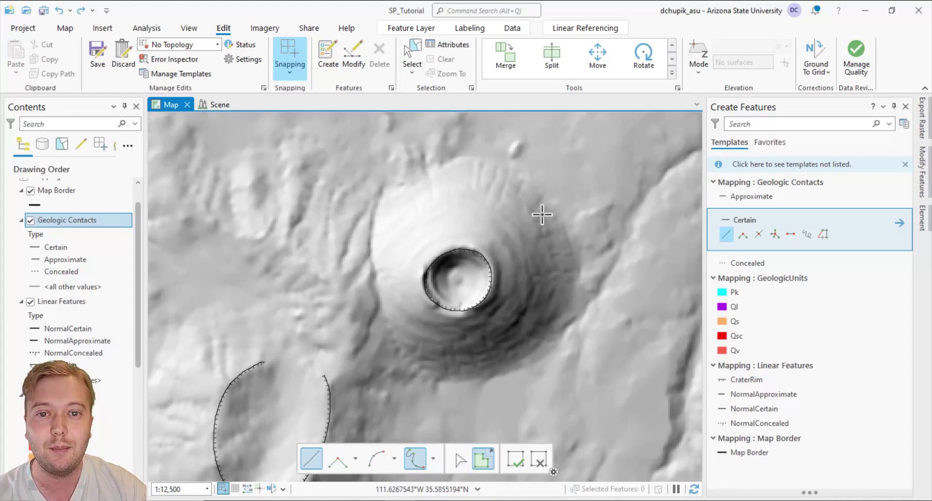
{"action": "left_click", "coordinate": [522, 171]}
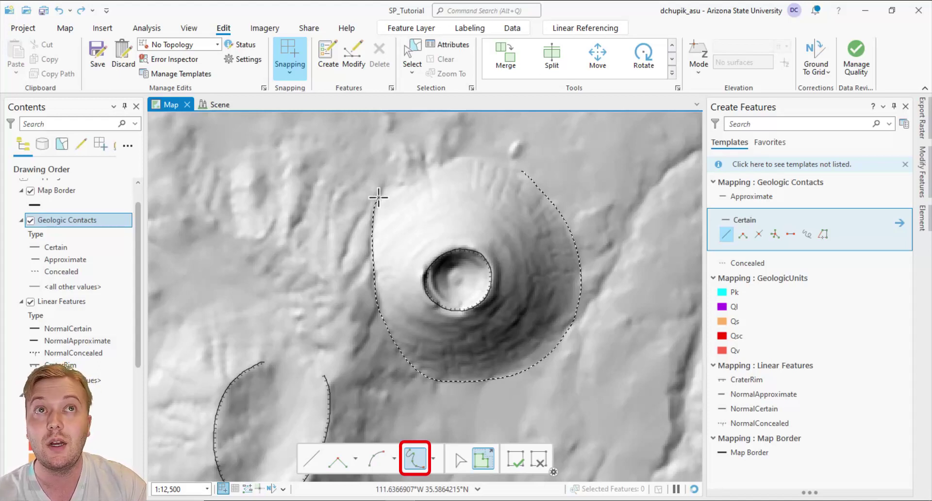
{"action": "left_click", "coordinate": [377, 197]}
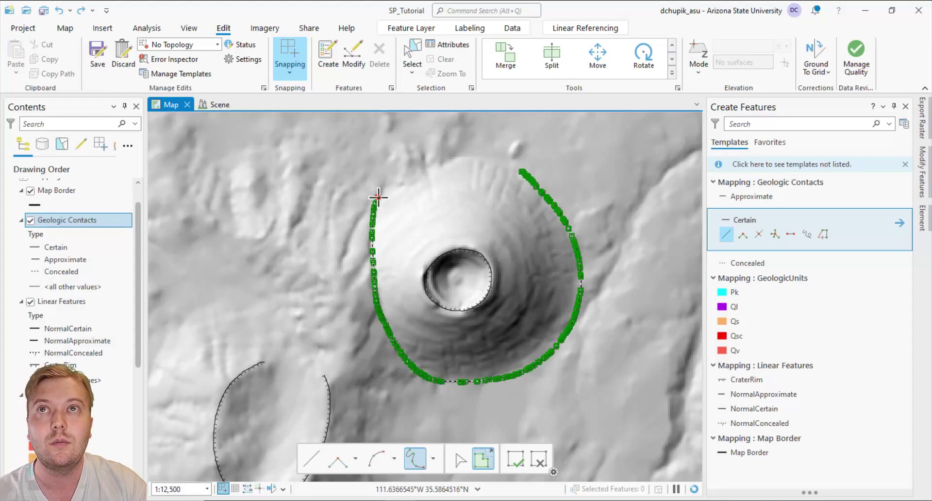
{"action": "left_click", "coordinate": [513, 454]}
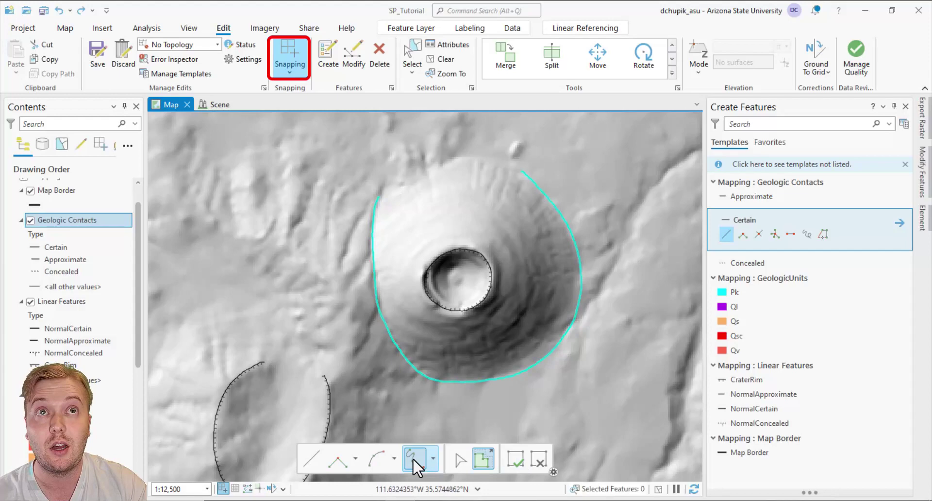
Step: Trace a second Certain contact across the cone's top to close the outline
{"action": "left_click", "coordinate": [520, 168]}
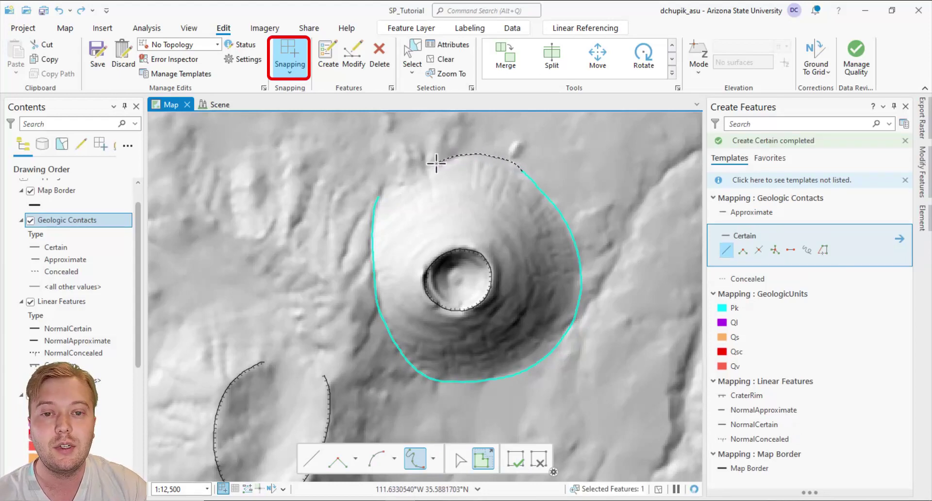
{"action": "left_click", "coordinate": [380, 191]}
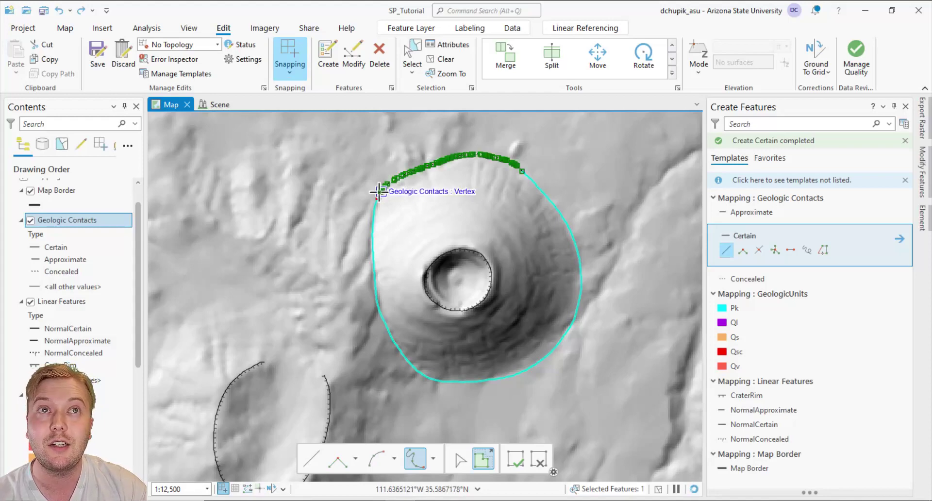
{"action": "left_click", "coordinate": [515, 457]}
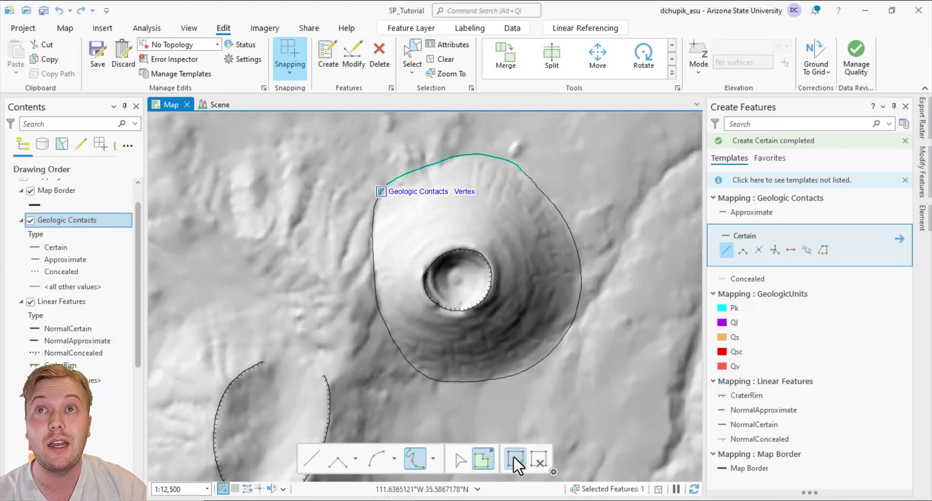
Step: Box-select both Certain contact lines around the crater cone and merge them into one
{"action": "left_click", "coordinate": [412, 56]}
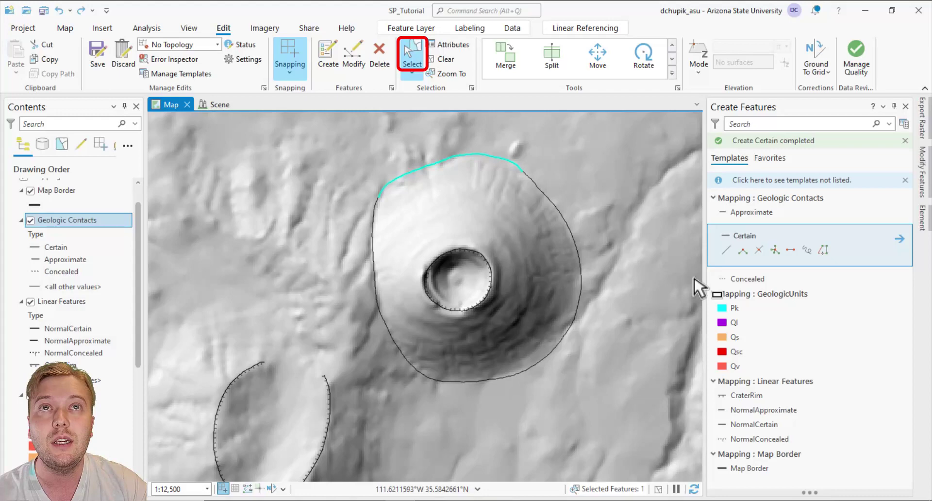
{"action": "left_click", "coordinate": [454, 183]}
{"action": "left_click_drag", "start_coordinate": [474, 158], "coordinate": [585, 220]}
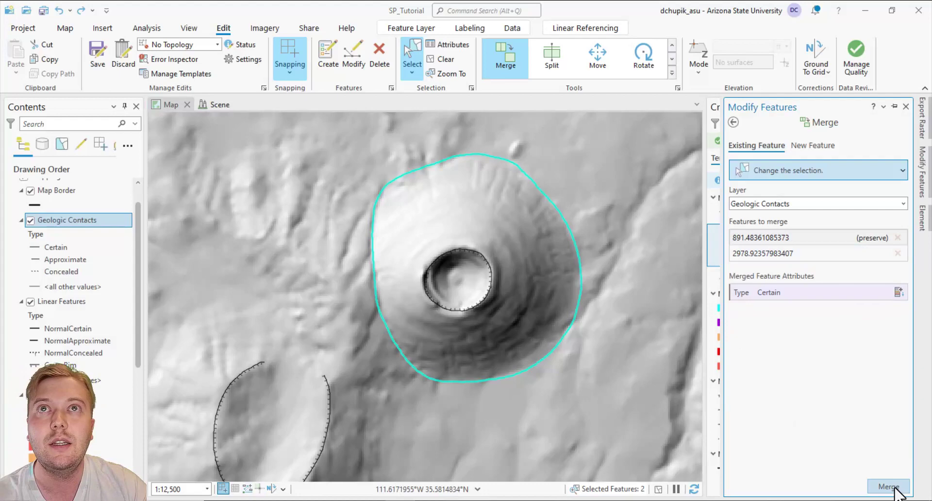
{"action": "left_click", "coordinate": [893, 486]}
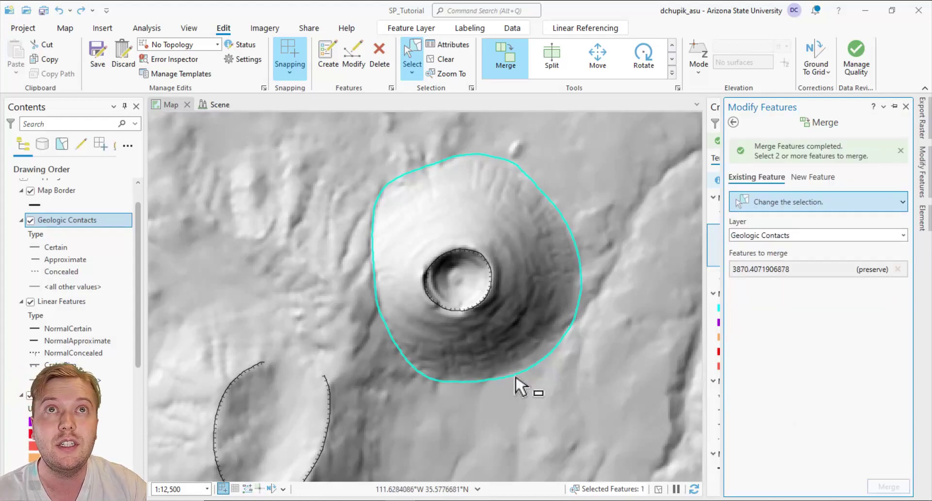
Step: Pan and zoom north to the elongated three-lobed crater
{"action": "scroll", "coordinate": [507, 391], "scroll_direction": "down", "scroll_amount": 4}
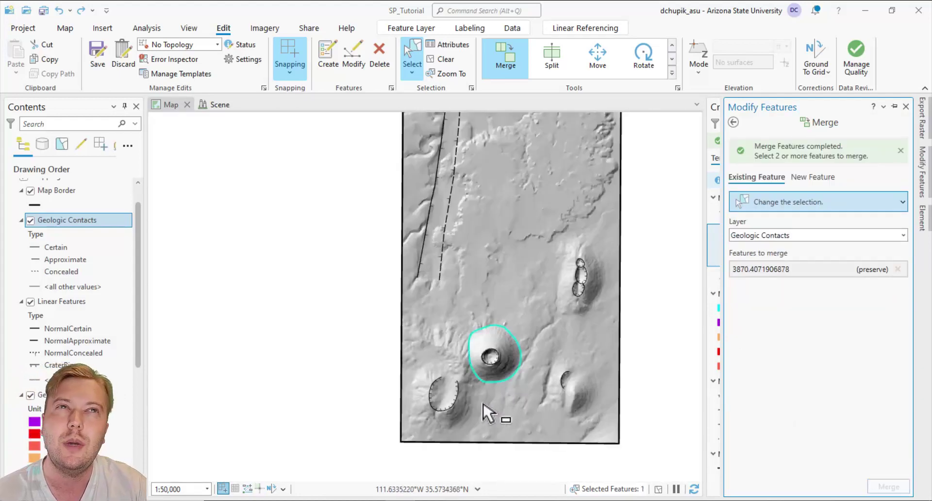
{"action": "left_click_drag", "start_coordinate": [464, 388], "coordinate": [410, 353]}
{"action": "left_click_drag", "start_coordinate": [527, 365], "coordinate": [470, 419]}
{"action": "scroll", "coordinate": [493, 310], "scroll_direction": "up", "scroll_amount": 4}
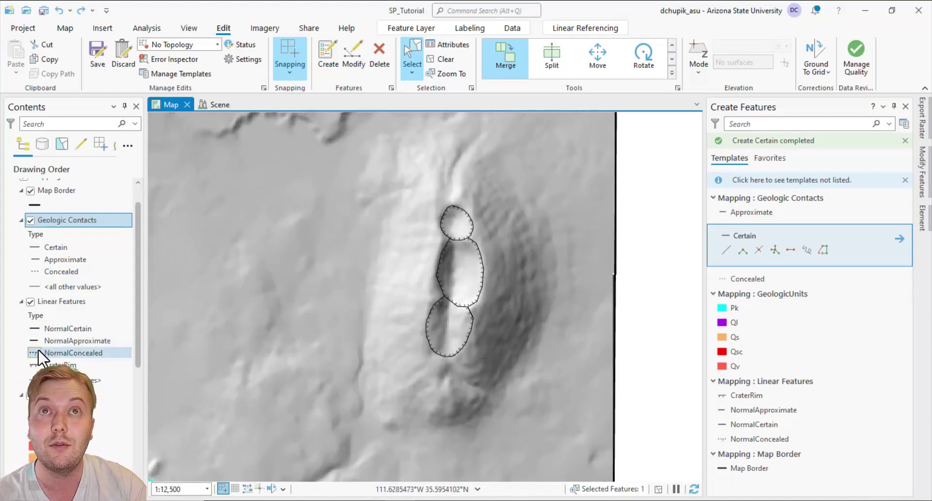
{"action": "scroll", "coordinate": [72, 369], "scroll_direction": "down", "scroll_amount": 4}
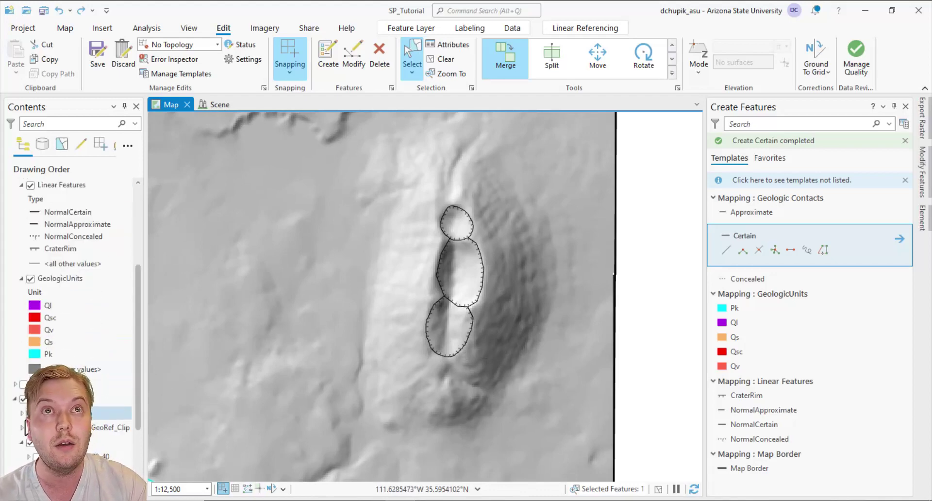
{"action": "scroll", "coordinate": [73, 291], "scroll_direction": "up", "scroll_amount": 3}
Step: Turn on the GeoRef_Clip satellite imagery layer over the hillshade
{"action": "left_click", "coordinate": [67, 185]}
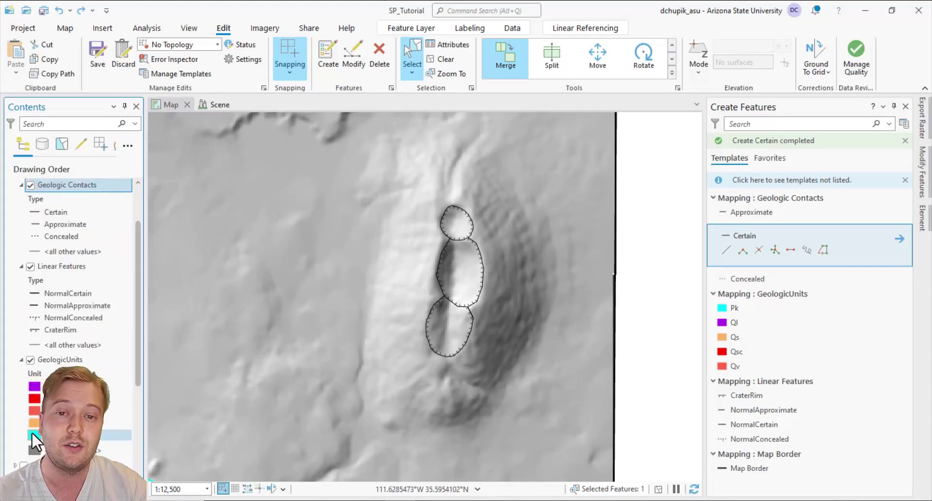
{"action": "scroll", "coordinate": [35, 416], "scroll_direction": "down", "scroll_amount": 2}
{"action": "left_click", "coordinate": [30, 450]}
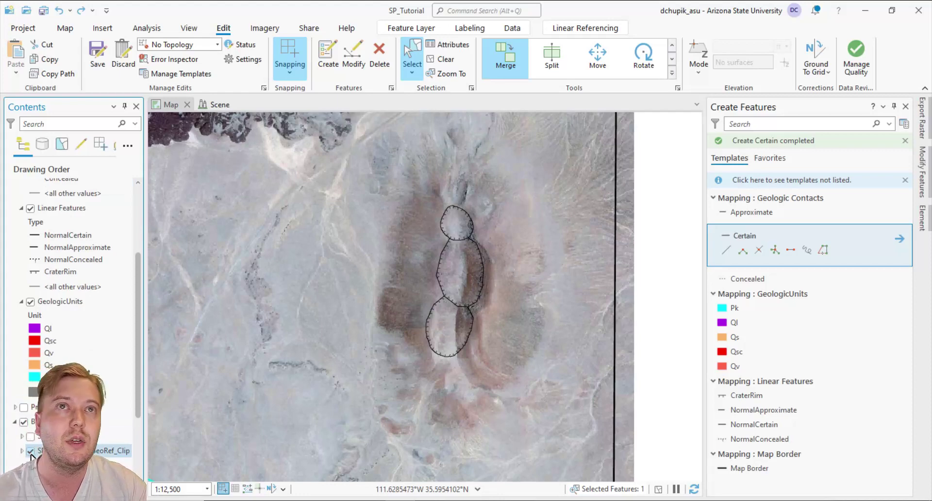
{"action": "left_click", "coordinate": [30, 451]}
{"action": "left_click", "coordinate": [30, 451]}
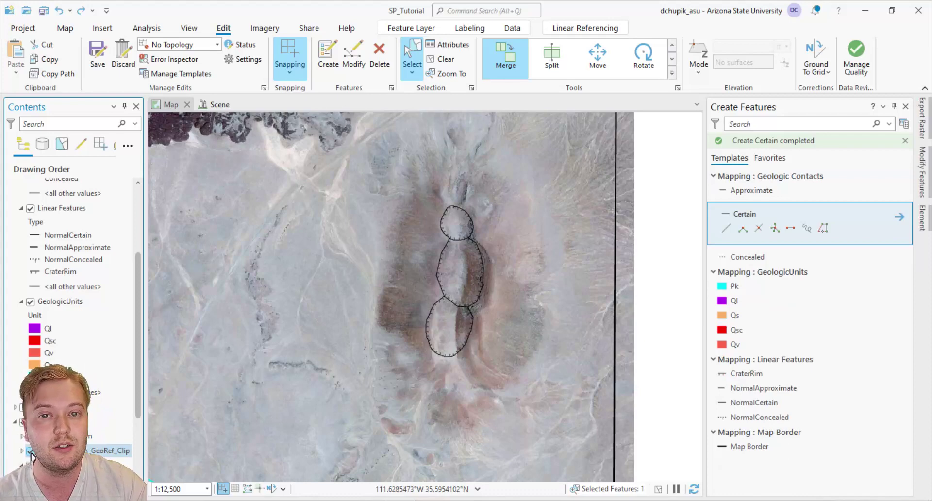
Step: Turn the imagery off and select the eastern contact arc beside the crater
{"action": "left_click", "coordinate": [30, 451]}
{"action": "left_click", "coordinate": [30, 450]}
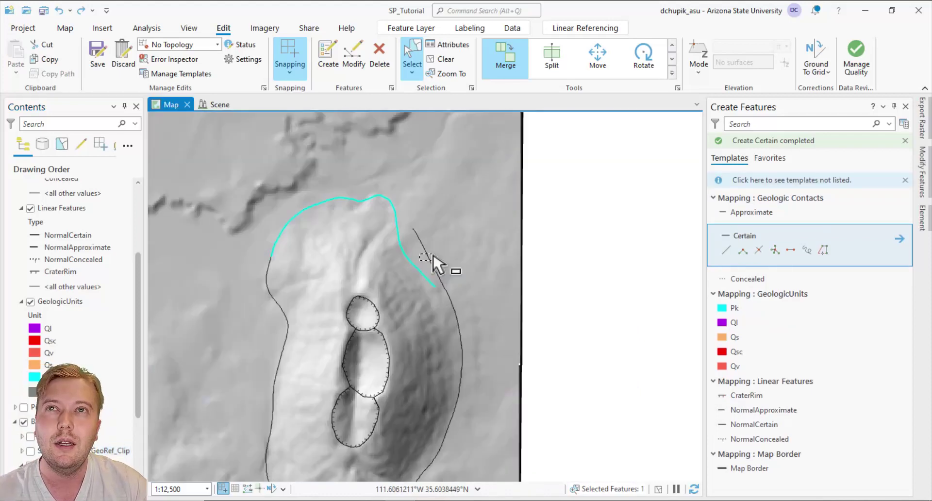
{"action": "left_click", "coordinate": [439, 255]}
Step: Split the arc at the contact vertex and delete its overshooting upper piece
{"action": "left_click", "coordinate": [550, 54]}
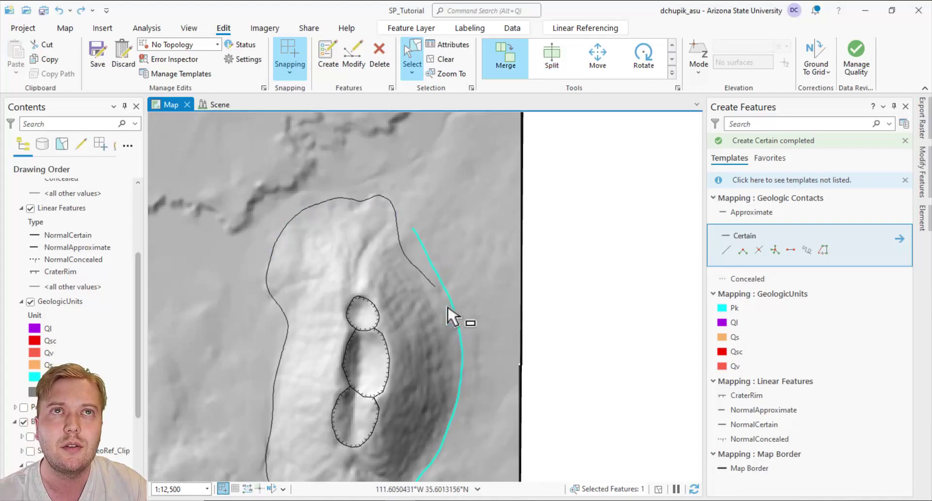
{"action": "left_click", "coordinate": [552, 58]}
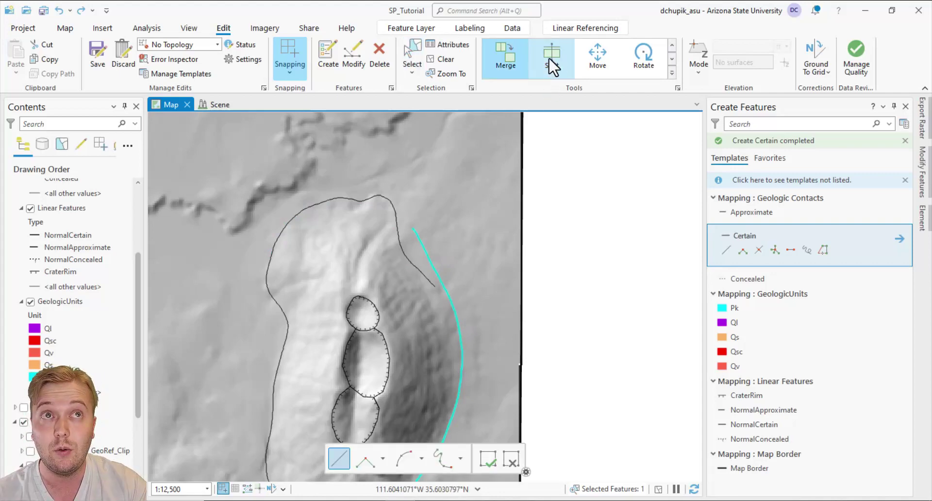
{"action": "left_click", "coordinate": [550, 59]}
{"action": "left_click", "coordinate": [448, 297]}
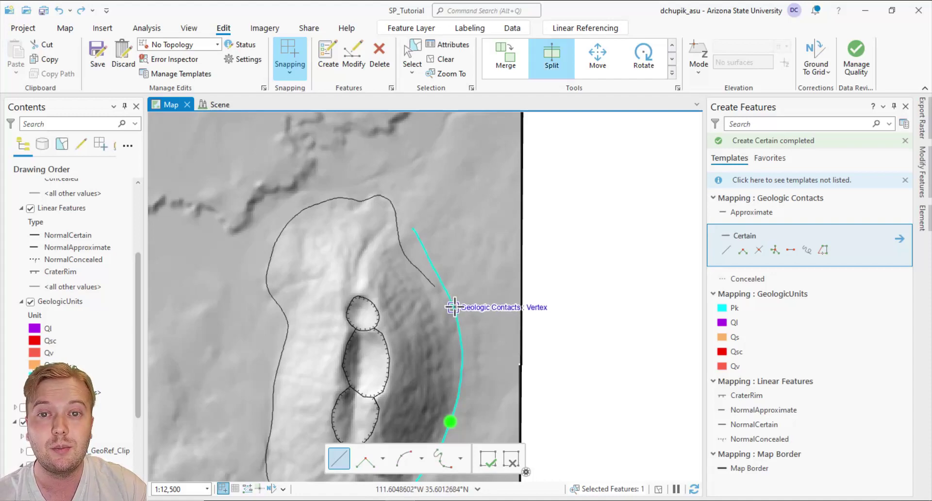
{"action": "left_click", "coordinate": [454, 307]}
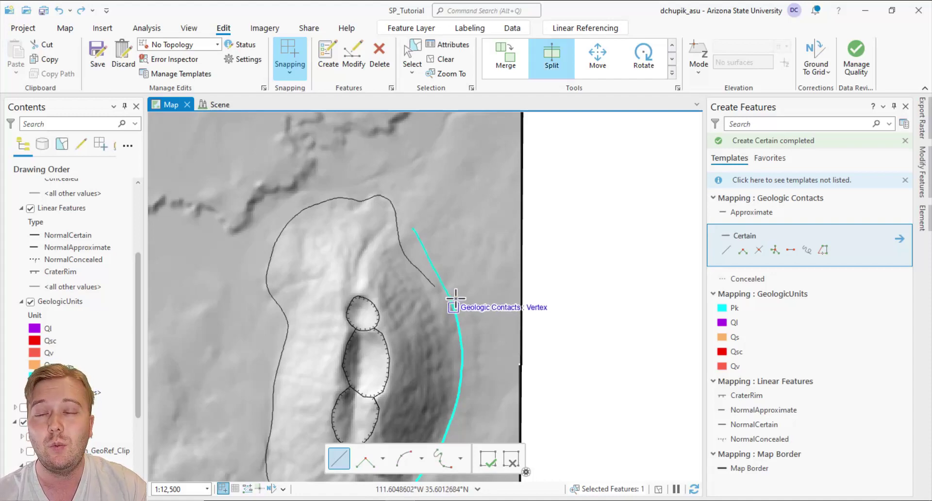
{"action": "left_click", "coordinate": [441, 262]}
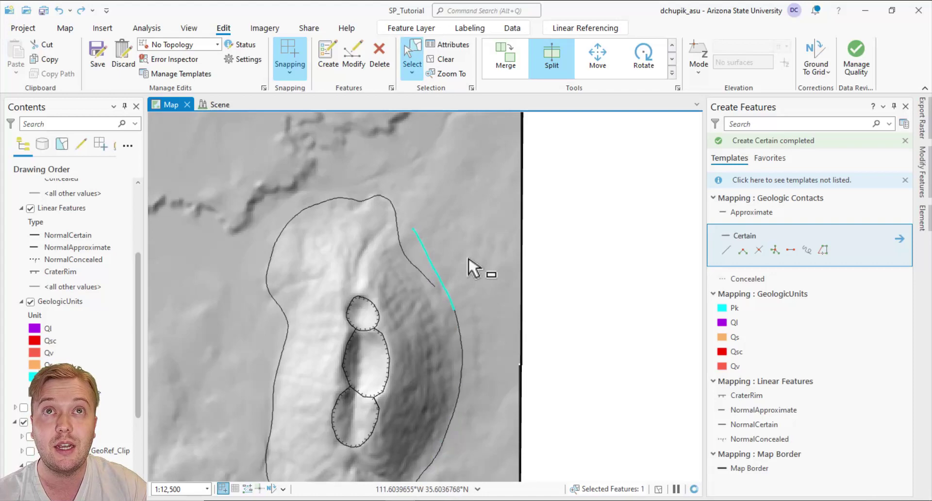
{"action": "left_click", "coordinate": [383, 51]}
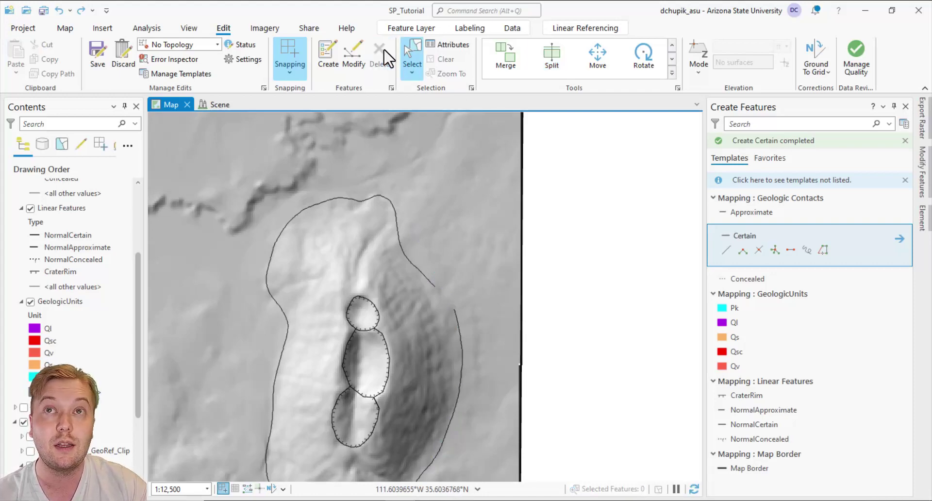
Step: Trace a new Certain contact along the existing line to the snapped endpoint
{"action": "left_click", "coordinate": [726, 250]}
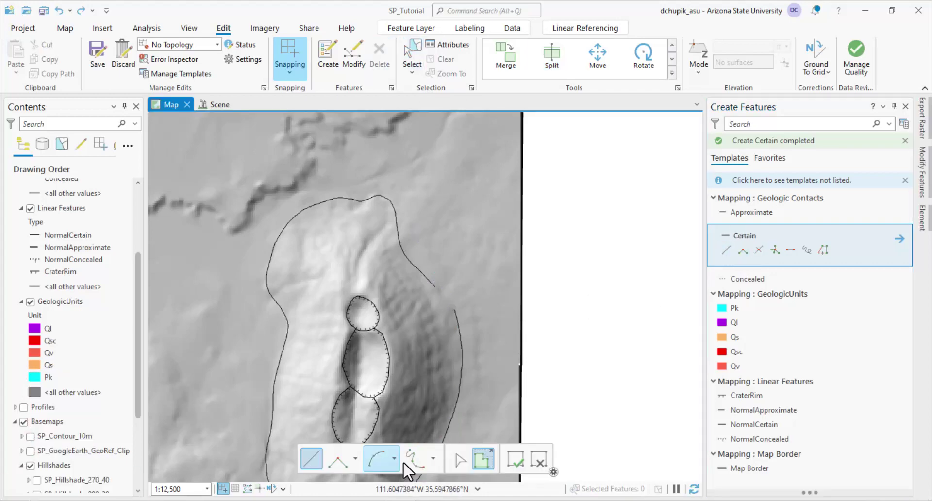
{"action": "left_click", "coordinate": [416, 459]}
{"action": "left_click", "coordinate": [454, 308]}
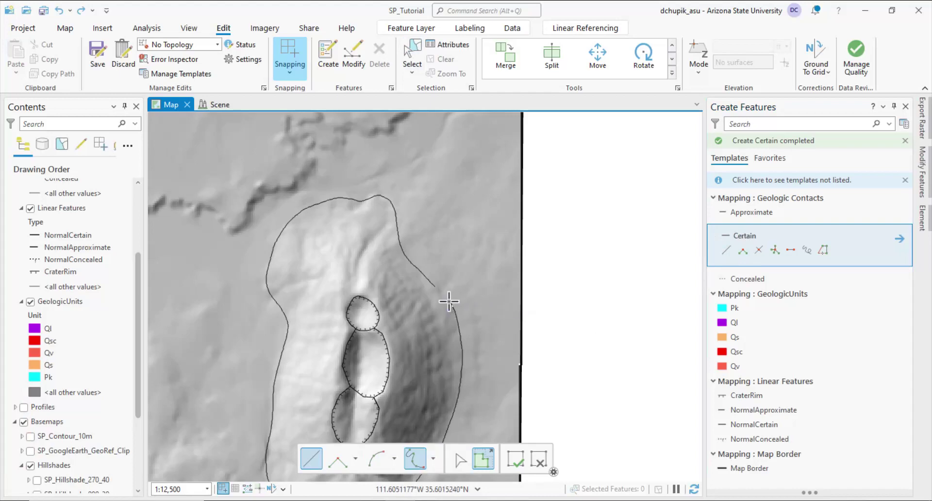
{"action": "left_click", "coordinate": [438, 287]}
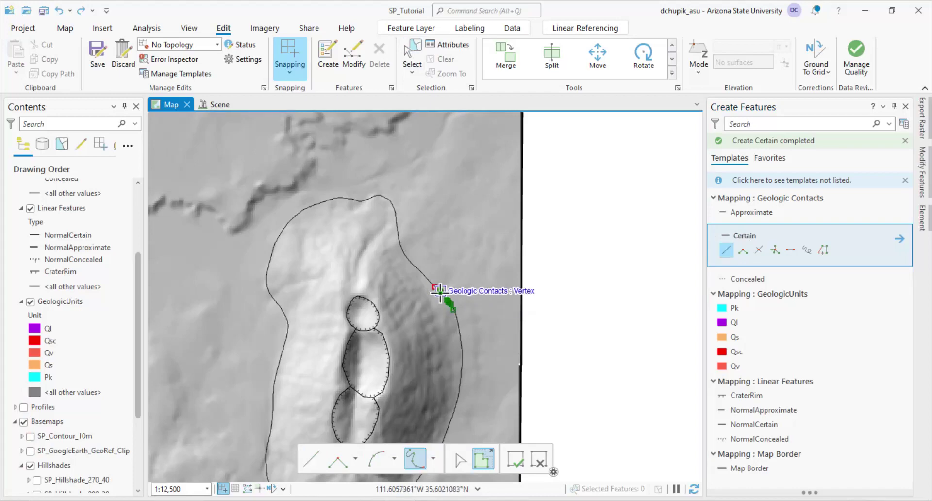
{"action": "left_click", "coordinate": [515, 459]}
Step: Zoom out and toggle the georeferenced imagery layer
{"action": "scroll", "coordinate": [401, 367], "scroll_direction": "down", "scroll_amount": 3}
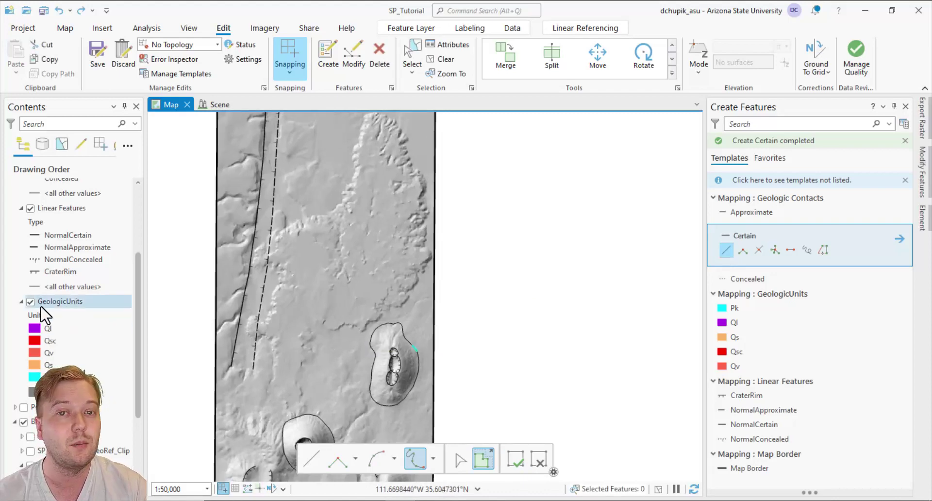
{"action": "left_click", "coordinate": [30, 451]}
{"action": "left_click", "coordinate": [30, 451]}
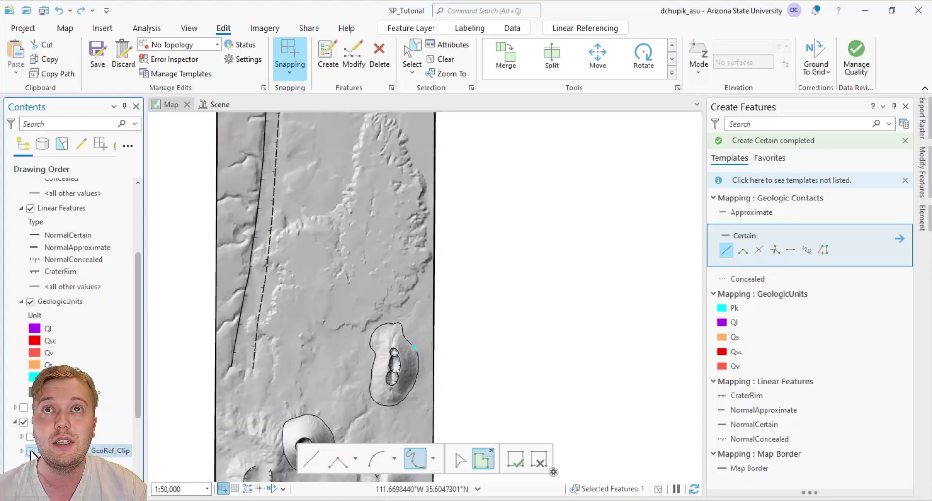
{"action": "left_click", "coordinate": [30, 451]}
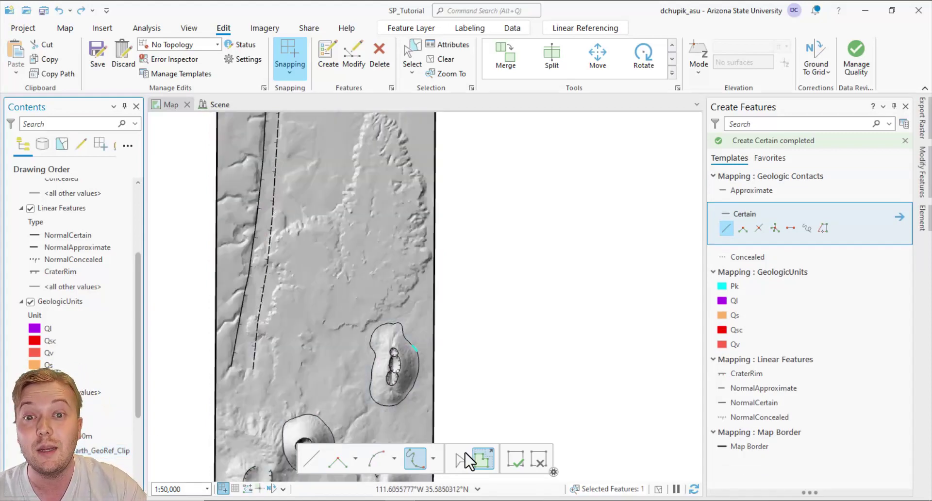
Step: Select the upper and right arcs of the three-lobed crater's contact outline
{"action": "left_click", "coordinate": [515, 460]}
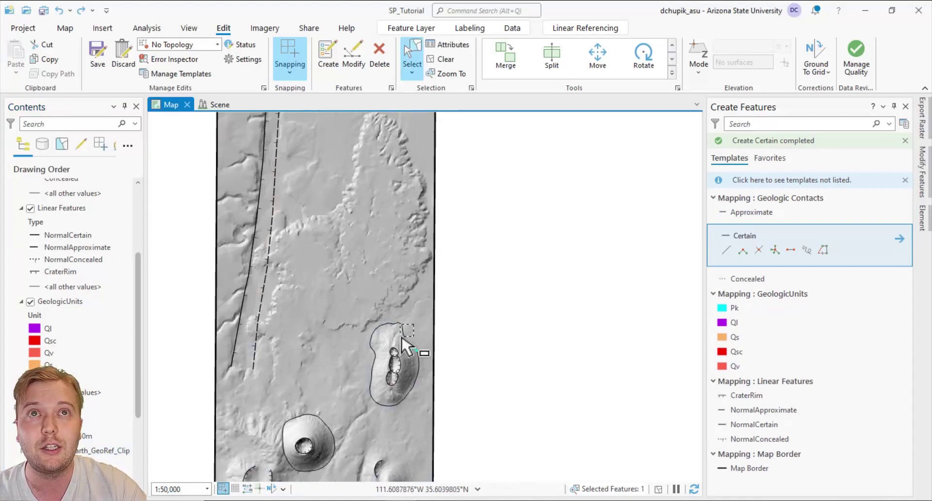
{"action": "left_click", "coordinate": [416, 348]}
{"action": "left_click", "coordinate": [420, 367]}
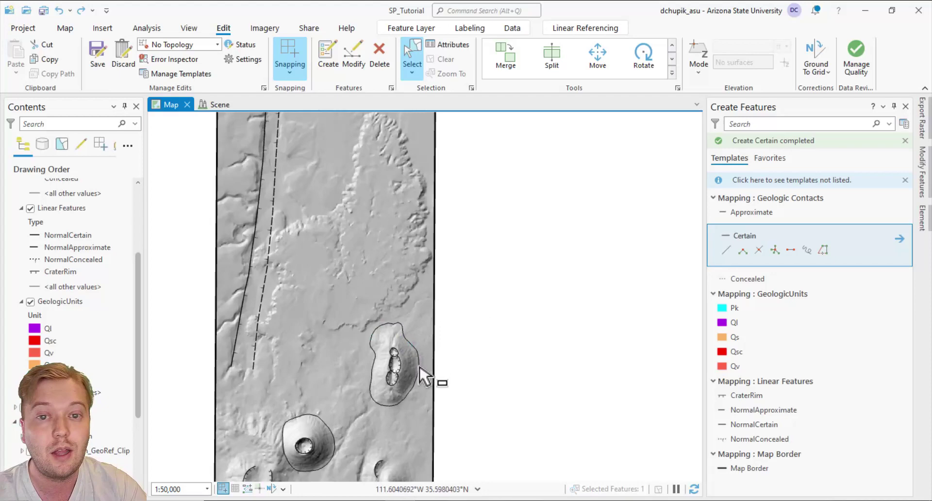
{"action": "left_click", "coordinate": [420, 361]}
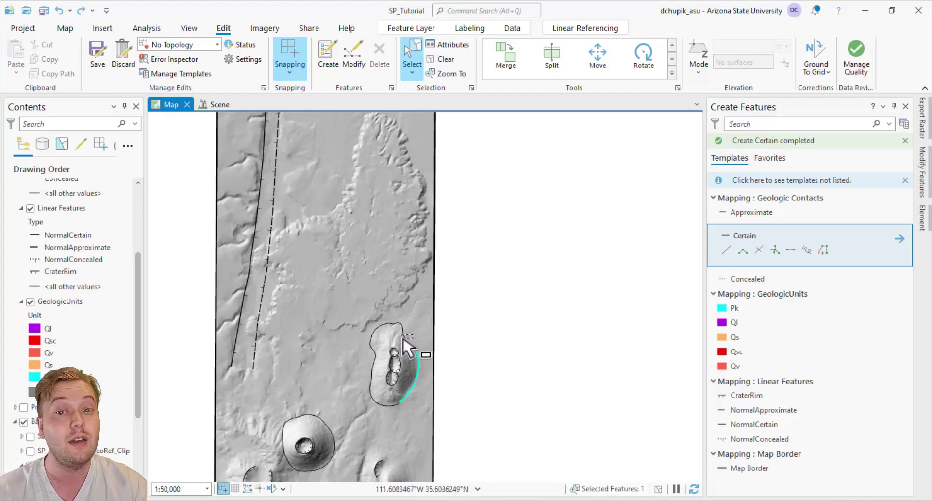
{"action": "left_click", "coordinate": [410, 343]}
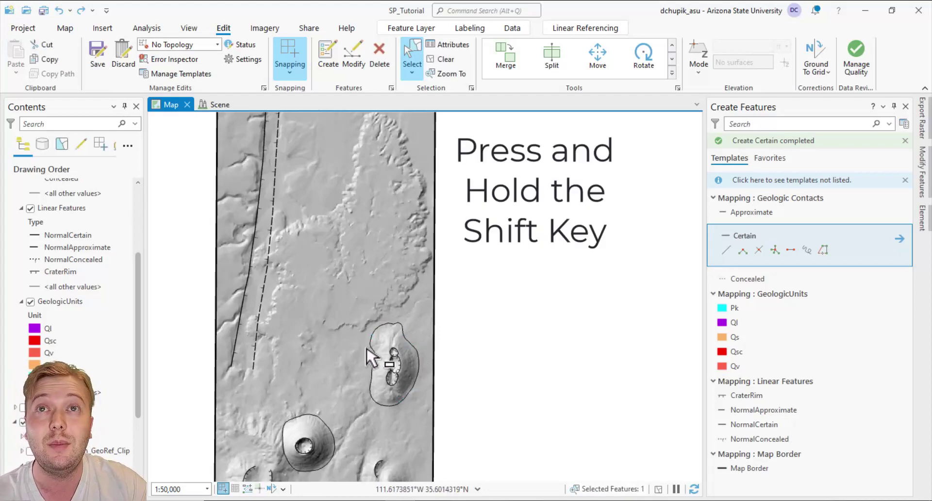
Step: Select the upper, right and lower-left contact arcs around the smaller volcano
{"action": "left_click", "coordinate": [381, 369]}
{"action": "left_click_drag", "start_coordinate": [361, 348], "coordinate": [390, 331]}
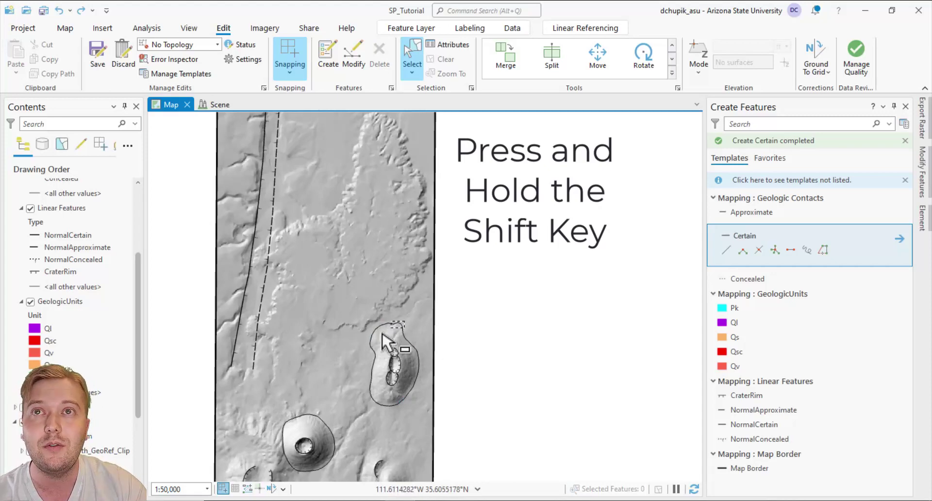
{"action": "left_click", "coordinate": [380, 332]}
{"action": "left_click", "coordinate": [418, 368], "text": "shift"}
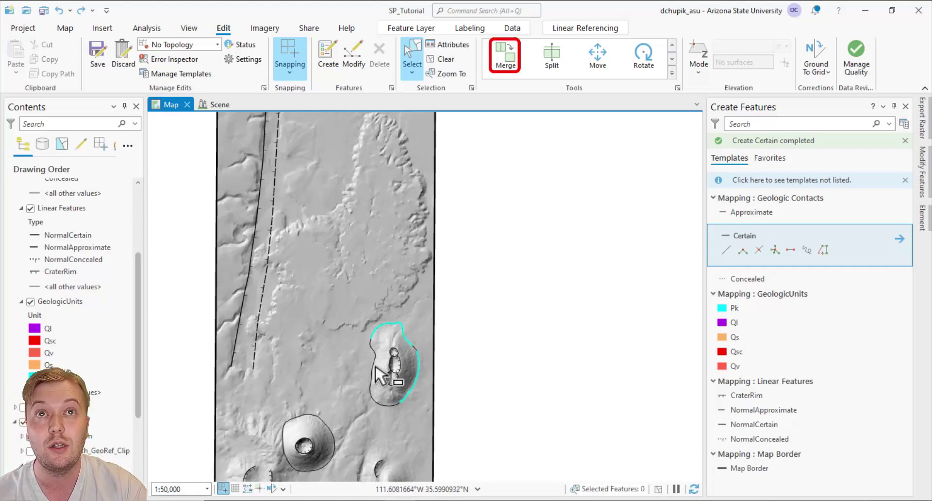
{"action": "left_click", "coordinate": [374, 348], "text": "shift"}
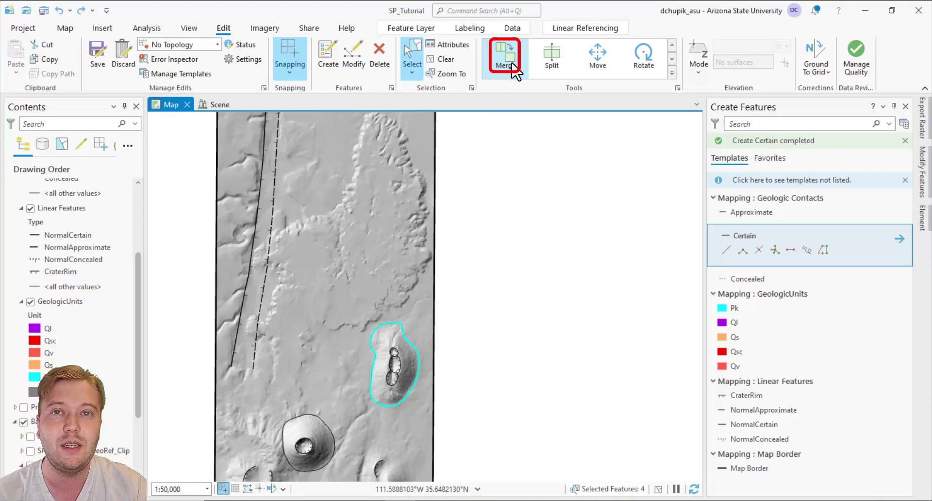
Step: Merge the four selected contact pieces into one Certain contact line
{"action": "left_click", "coordinate": [512, 68]}
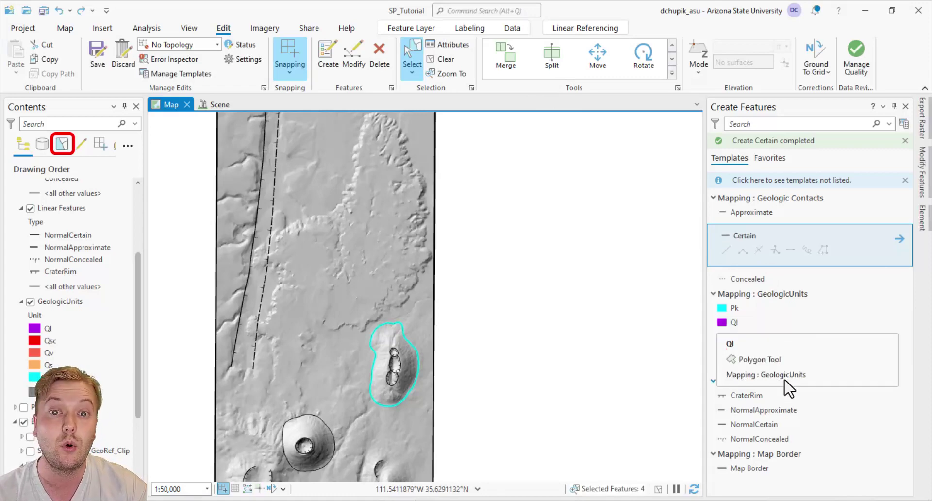
{"action": "left_click", "coordinate": [509, 57]}
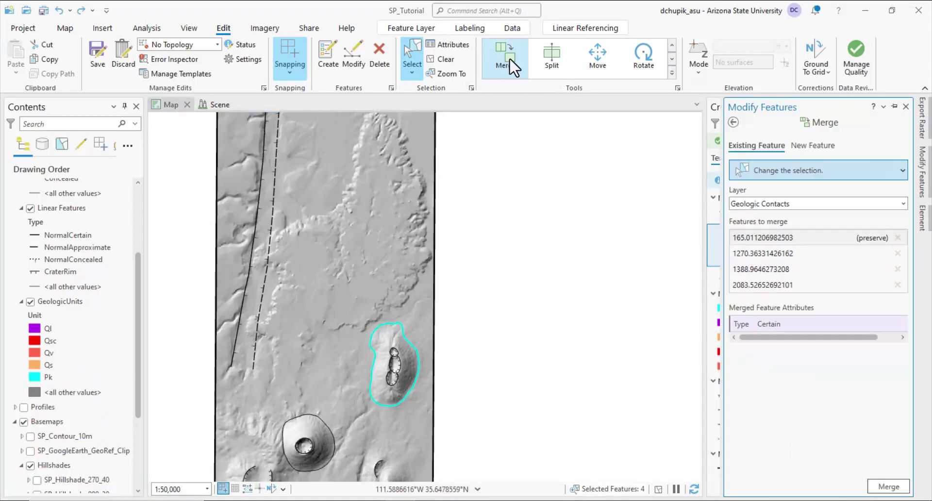
{"action": "left_click", "coordinate": [894, 486]}
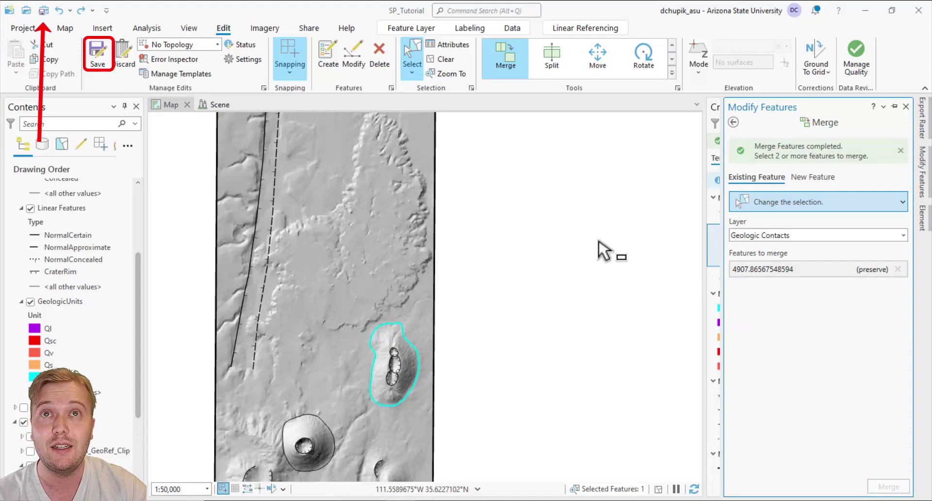
Step: Save the edits and start a new Certain contact on the large crater cone's outline
{"action": "left_click", "coordinate": [88, 56]}
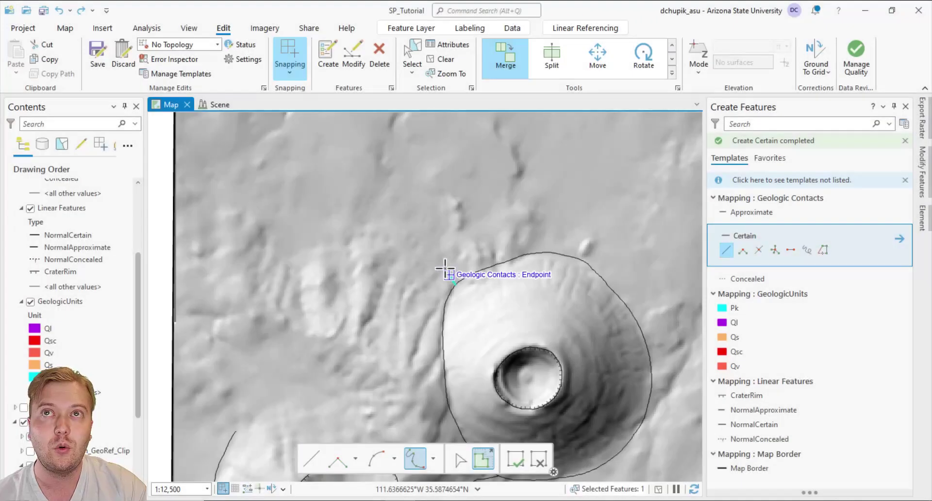
{"action": "left_click", "coordinate": [445, 267]}
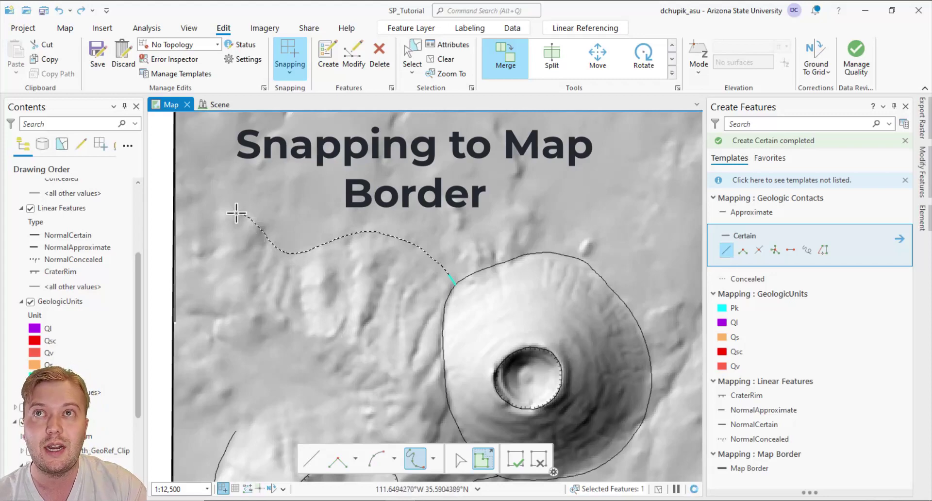
Step: Finish one contact snapped to the map border and another snapped to the fault
{"action": "left_click", "coordinate": [181, 229]}
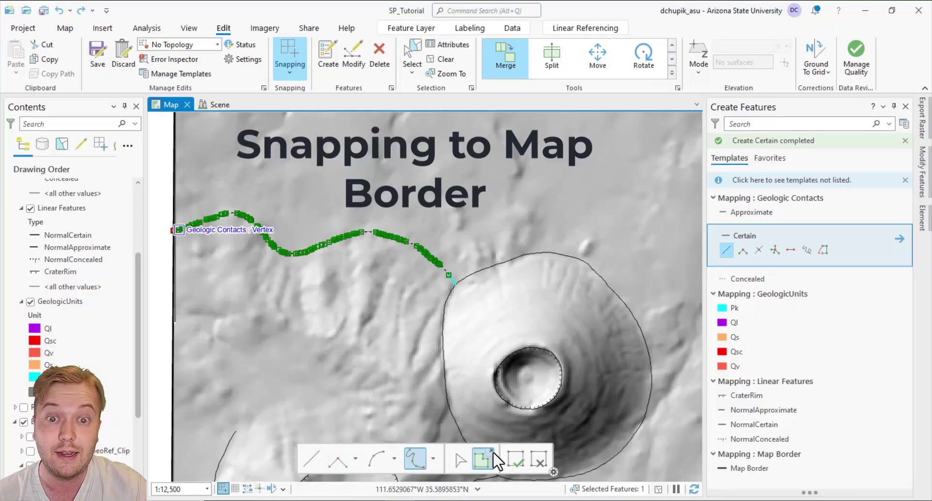
{"action": "left_click", "coordinate": [512, 456]}
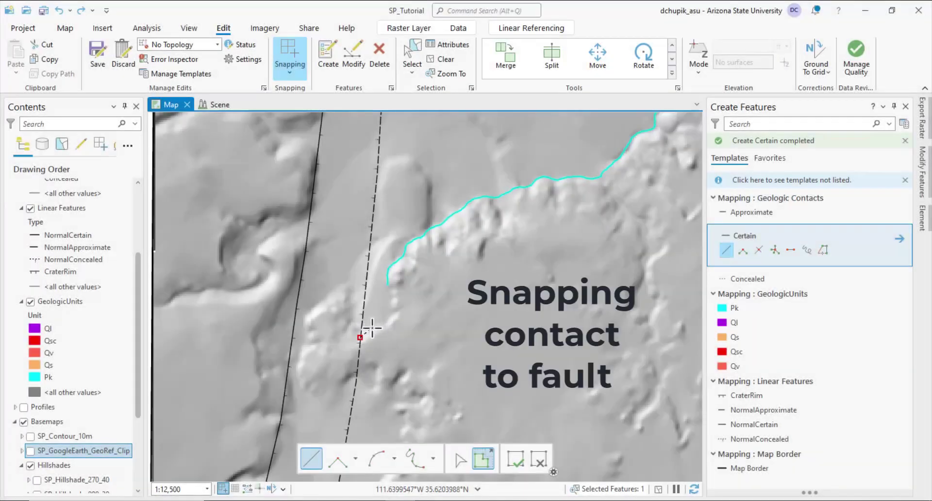
{"action": "left_click", "coordinate": [370, 332]}
{"action": "left_click", "coordinate": [516, 457]}
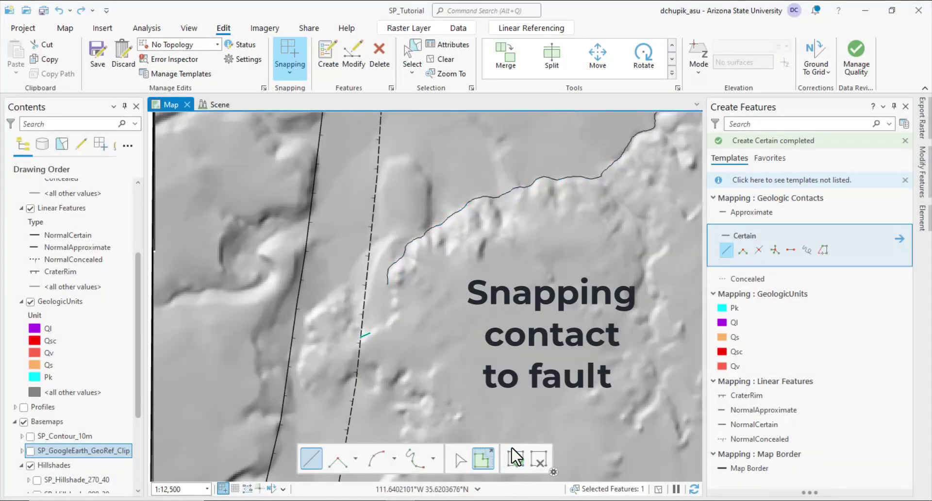
Step: Trace a further contact line ending snapped on the fault
{"action": "left_click", "coordinate": [416, 458]}
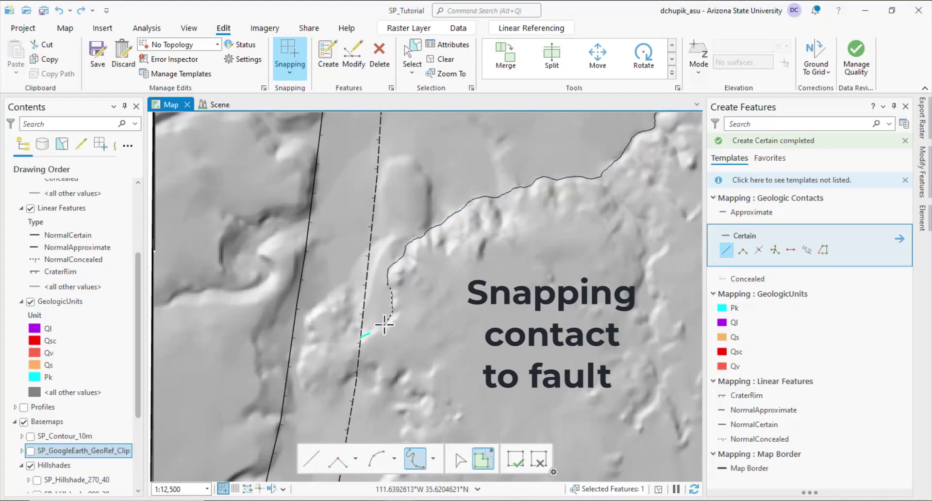
{"action": "left_click", "coordinate": [372, 333]}
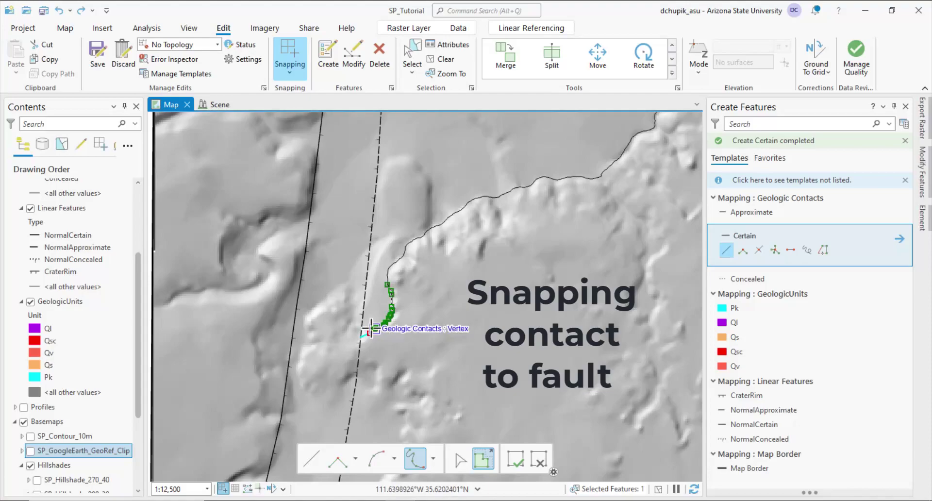
{"action": "left_click", "coordinate": [516, 458]}
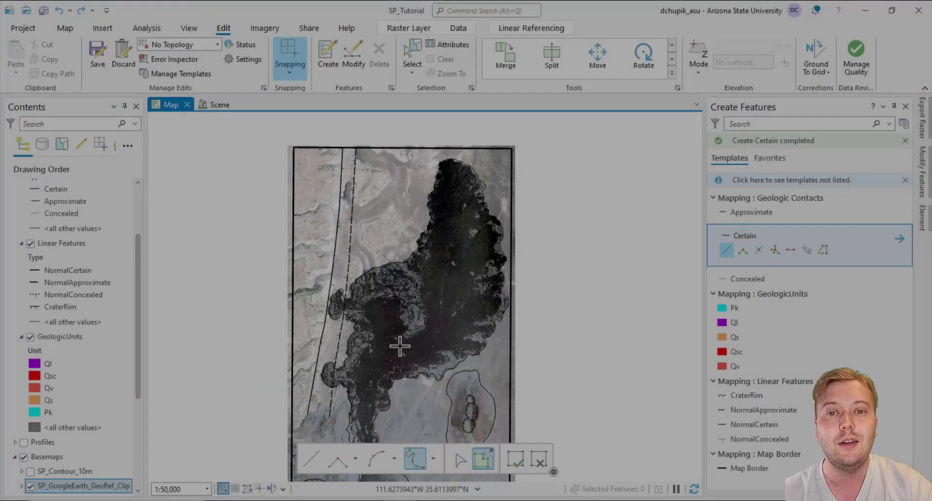
{"action": "scroll", "coordinate": [402, 323], "scroll_direction": "down", "scroll_amount": 2}
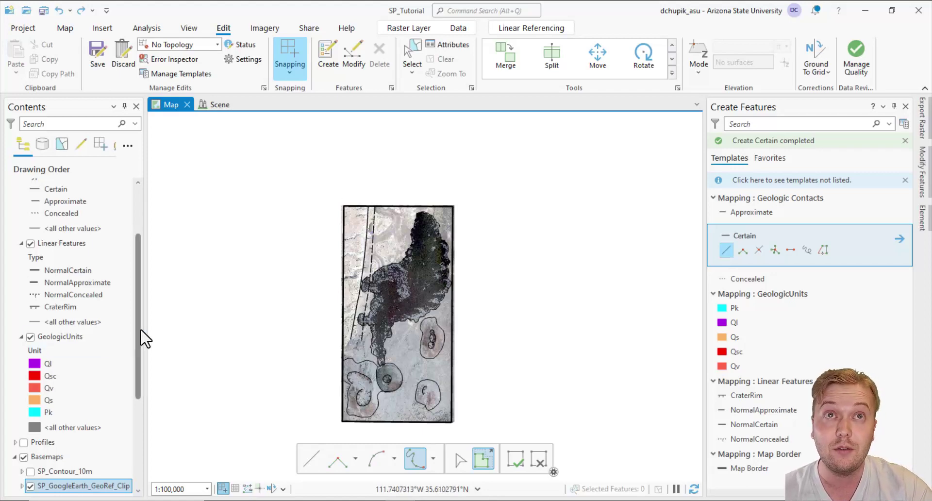
Step: Hide the Basemaps imagery and select all eight pieces of the long winding contact
{"action": "scroll", "coordinate": [138, 349], "scroll_direction": "down", "scroll_amount": 2}
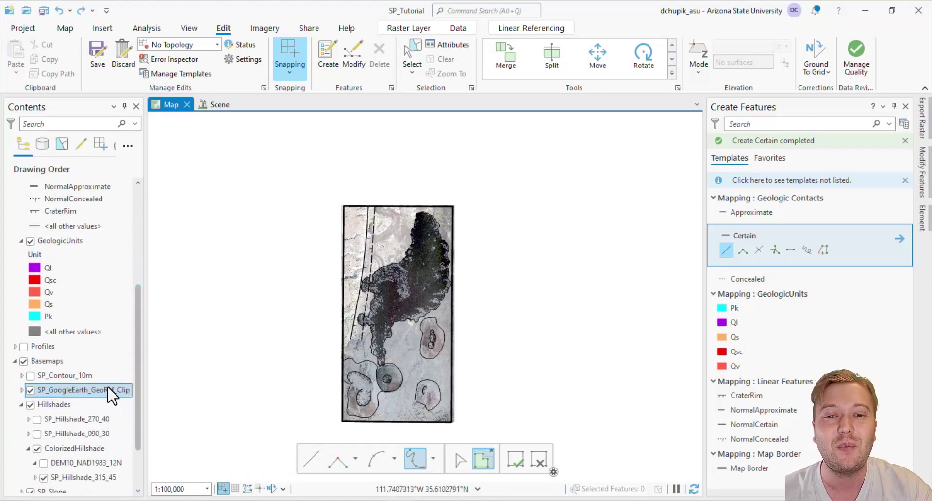
{"action": "left_click", "coordinate": [24, 361]}
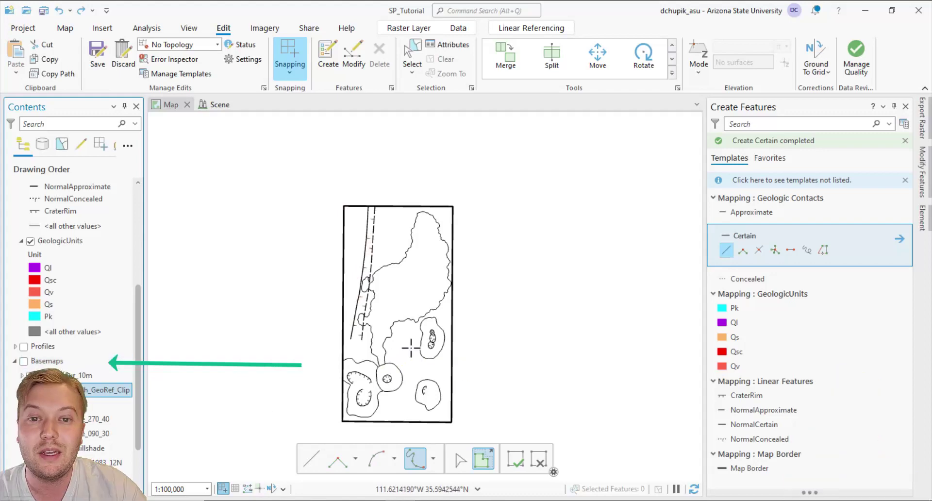
{"action": "left_click", "coordinate": [413, 61]}
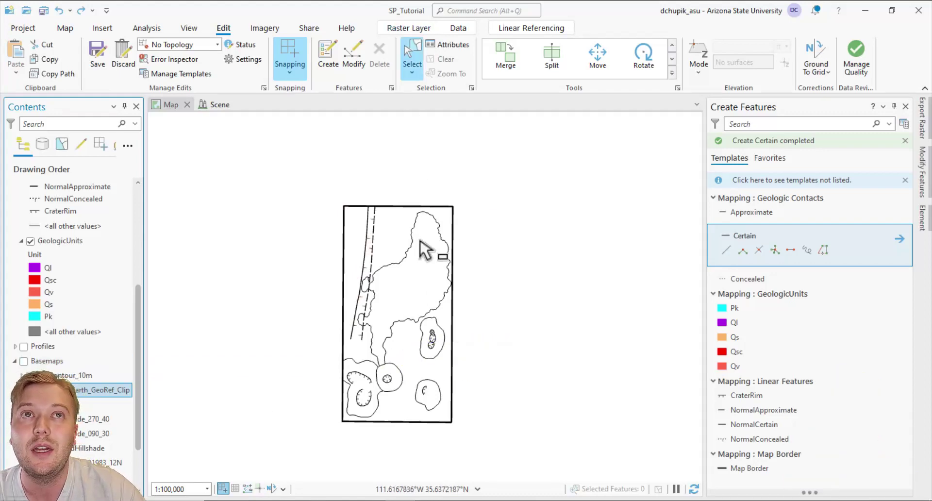
{"action": "left_click", "coordinate": [413, 260]}
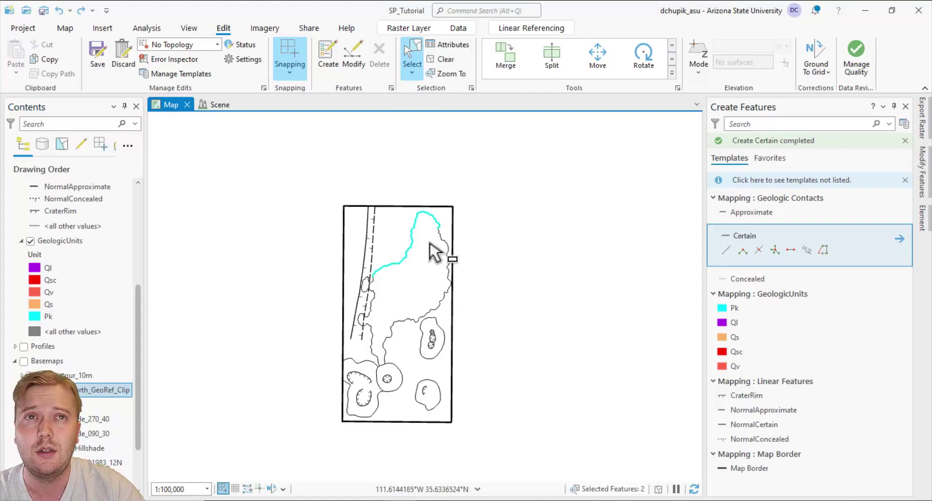
{"action": "left_click_drag", "start_coordinate": [431, 252], "coordinate": [451, 238]}
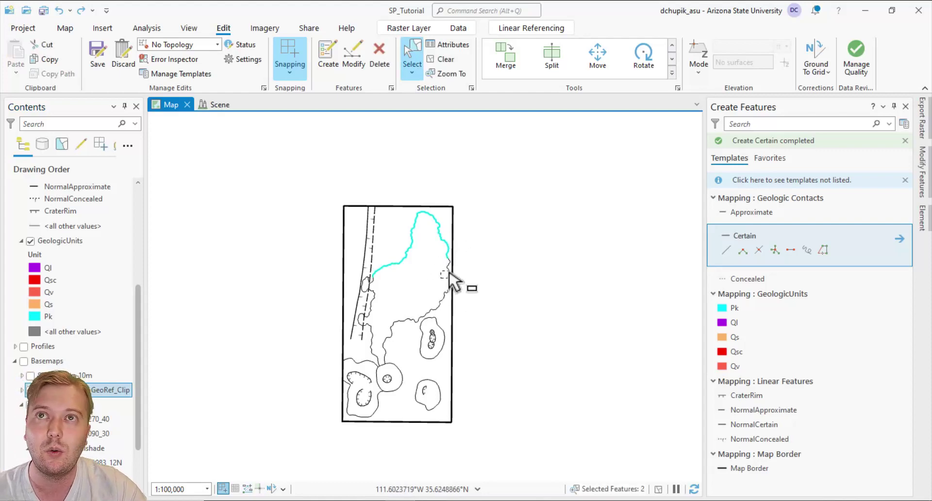
{"action": "left_click", "coordinate": [443, 308], "text": "shift"}
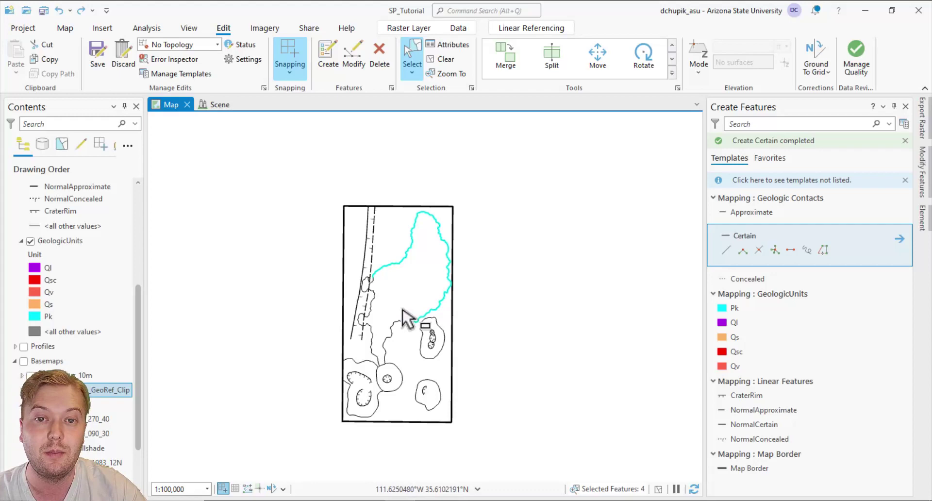
{"action": "left_click_drag", "start_coordinate": [386, 324], "coordinate": [395, 332]}
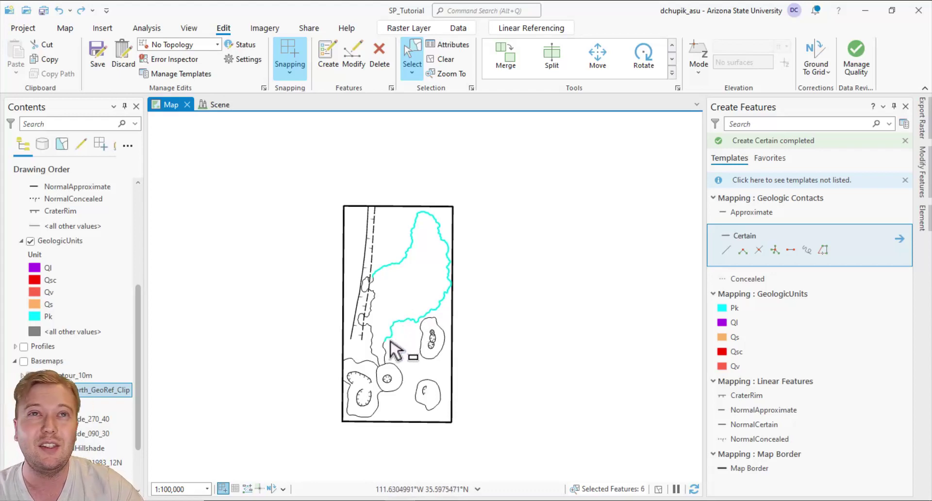
{"action": "scroll", "coordinate": [394, 337], "scroll_direction": "up", "scroll_amount": 2}
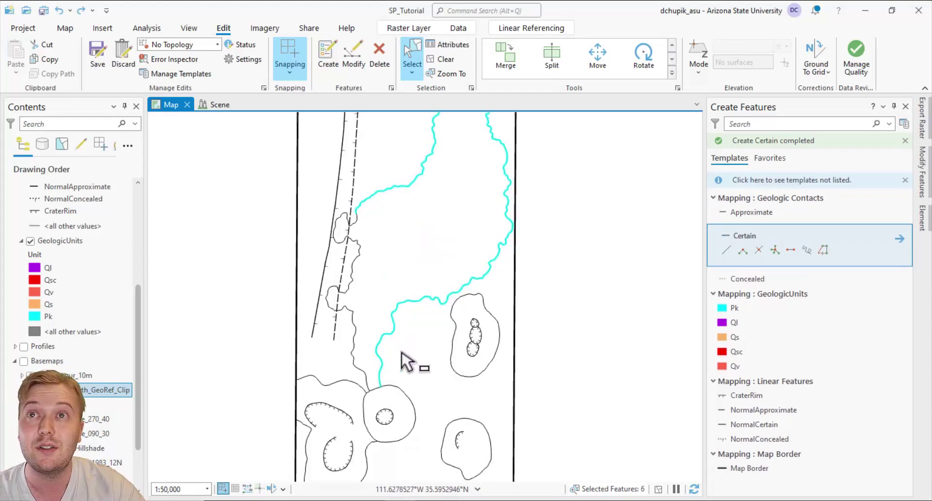
{"action": "left_click", "coordinate": [378, 335], "text": "shift"}
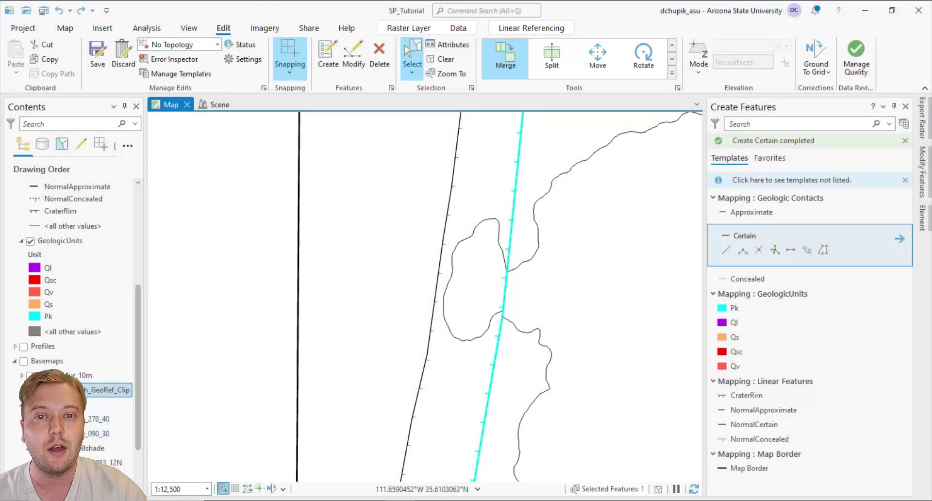
Step: Hide the SP_GoogleEarth_GeoRef_Clip imagery to show the grey hillshade, and activate the Split tool
{"action": "left_click", "coordinate": [23, 362]}
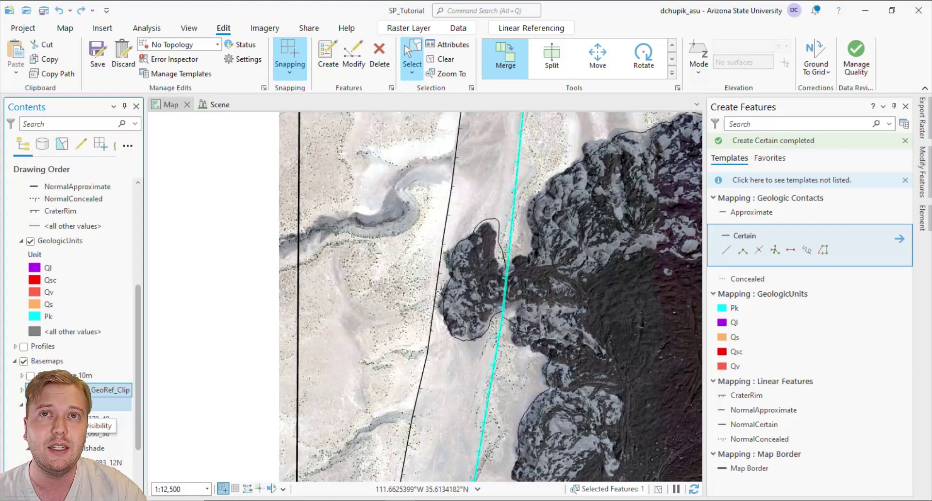
{"action": "left_click", "coordinate": [32, 413]}
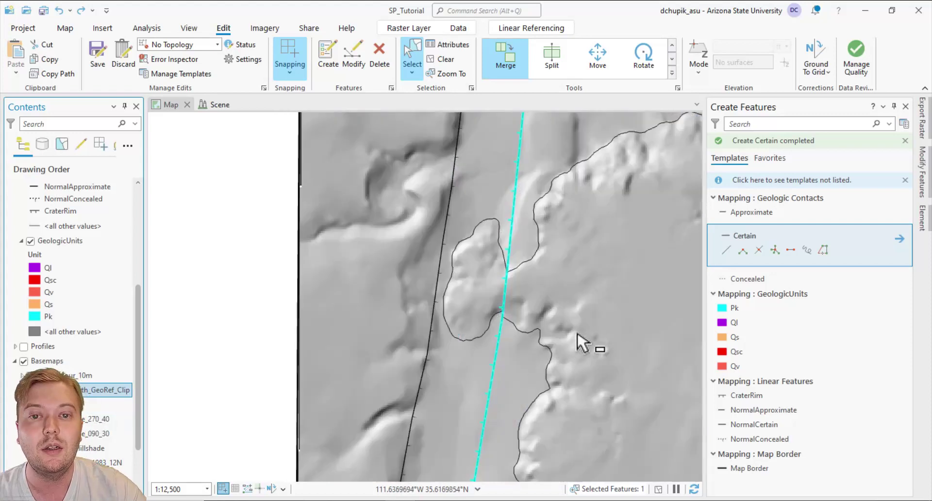
{"action": "left_click", "coordinate": [549, 64]}
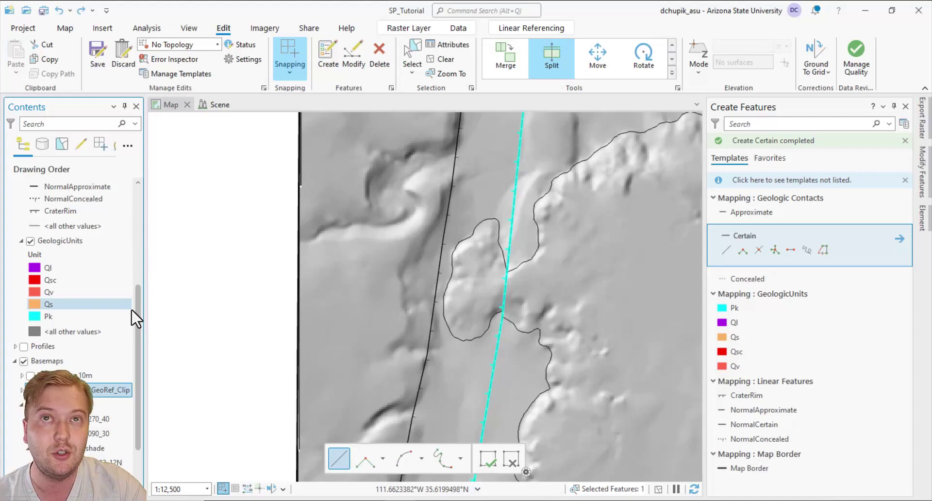
{"action": "left_click_drag", "start_coordinate": [136, 303], "coordinate": [156, 199]}
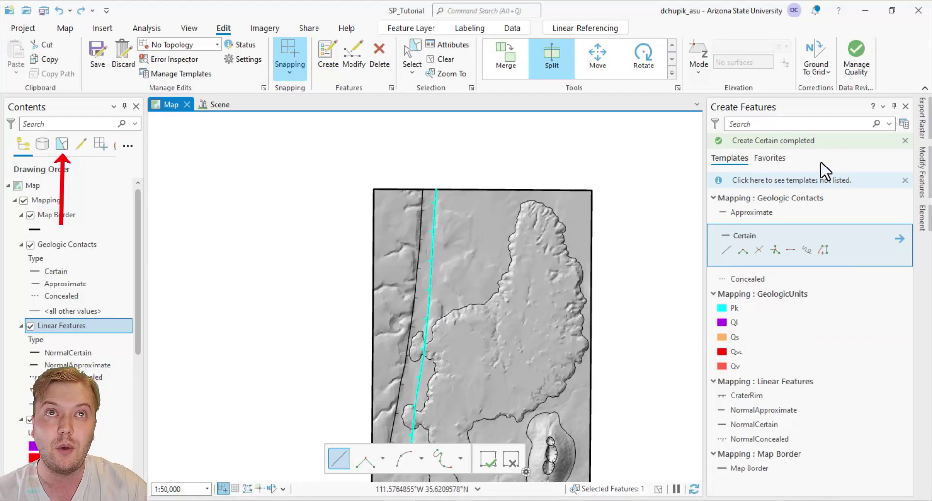
Step: List Contents by selection, make GeologicUnits and Map Border unselectable, and clear the fault selection
{"action": "left_click", "coordinate": [62, 144]}
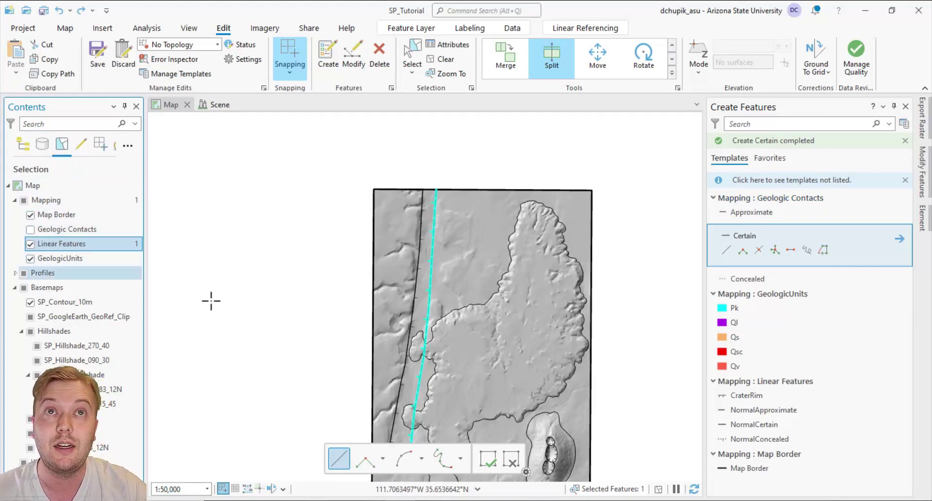
{"action": "scroll", "coordinate": [427, 411], "scroll_direction": "up", "scroll_amount": 3}
{"action": "left_click_drag", "start_coordinate": [404, 379], "coordinate": [381, 275]}
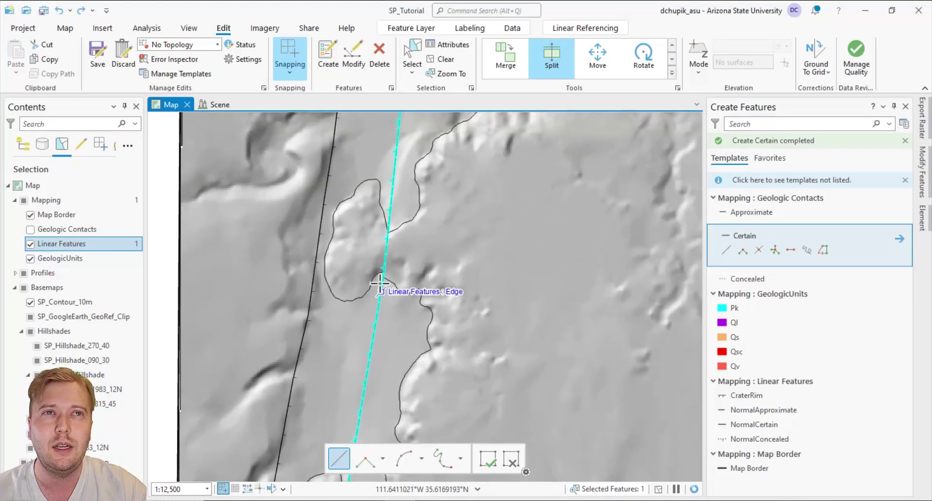
{"action": "left_click", "coordinate": [30, 259]}
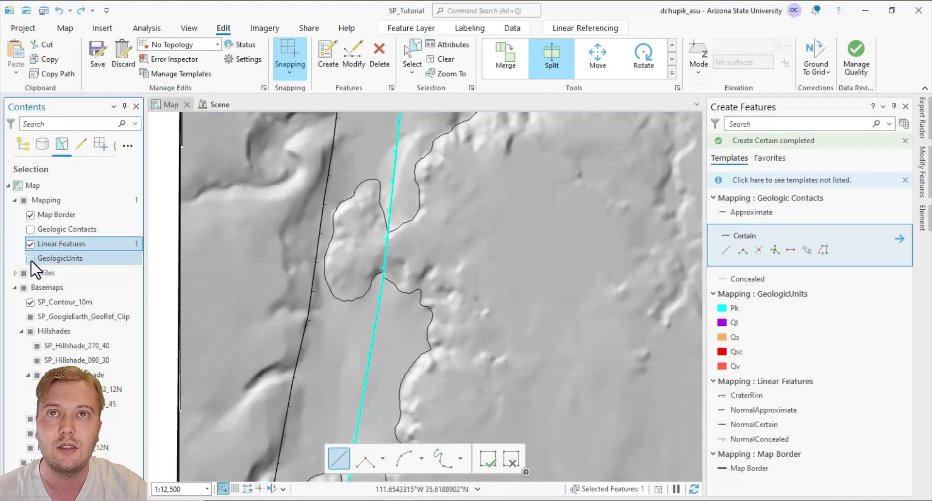
{"action": "left_click", "coordinate": [31, 215]}
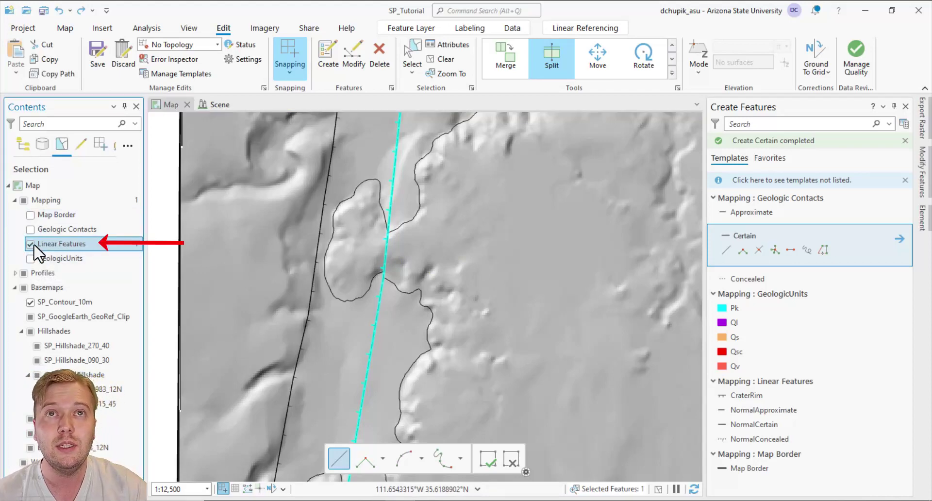
{"action": "left_click", "coordinate": [440, 59]}
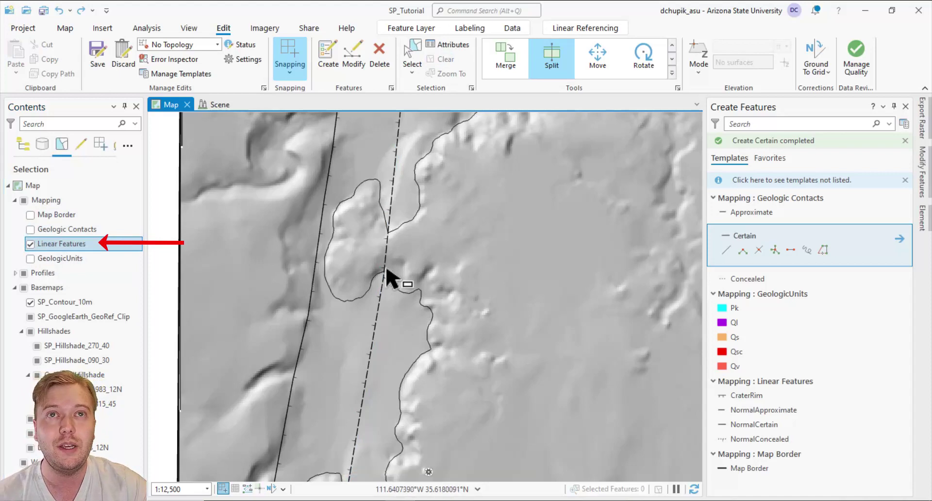
Step: Split the fault at both contact junctions and select the short middle piece
{"action": "left_click", "coordinate": [393, 259]}
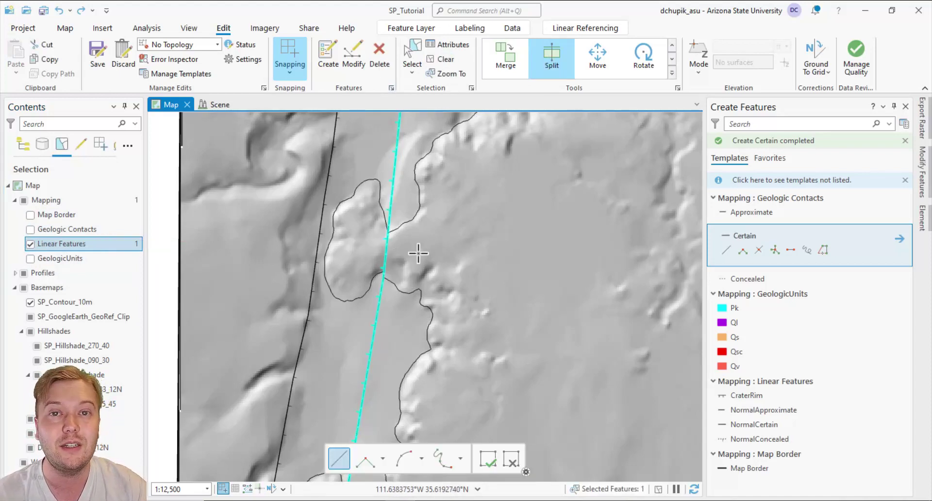
{"action": "left_click", "coordinate": [387, 272]}
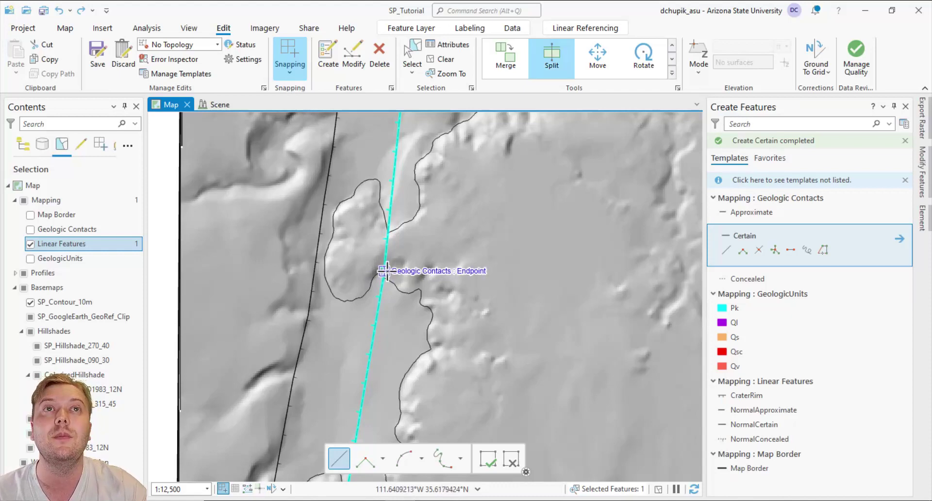
{"action": "left_click", "coordinate": [388, 232]}
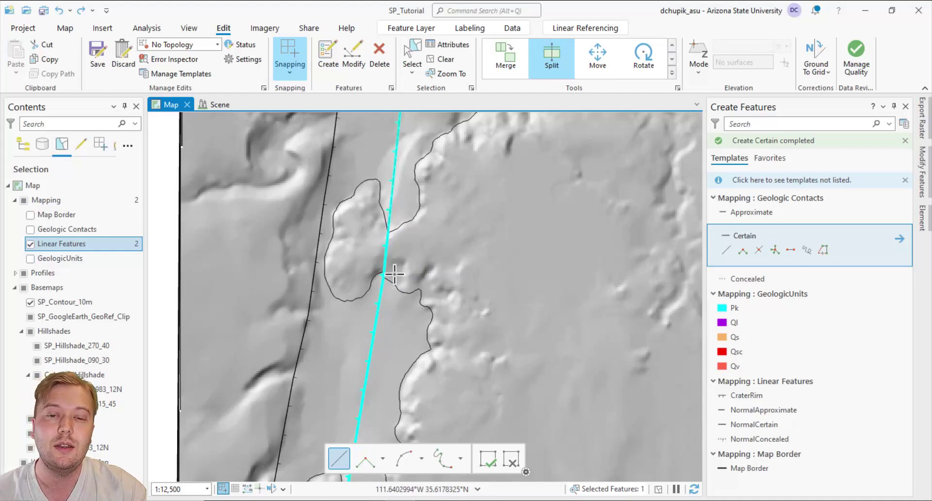
{"action": "left_click", "coordinate": [386, 273]}
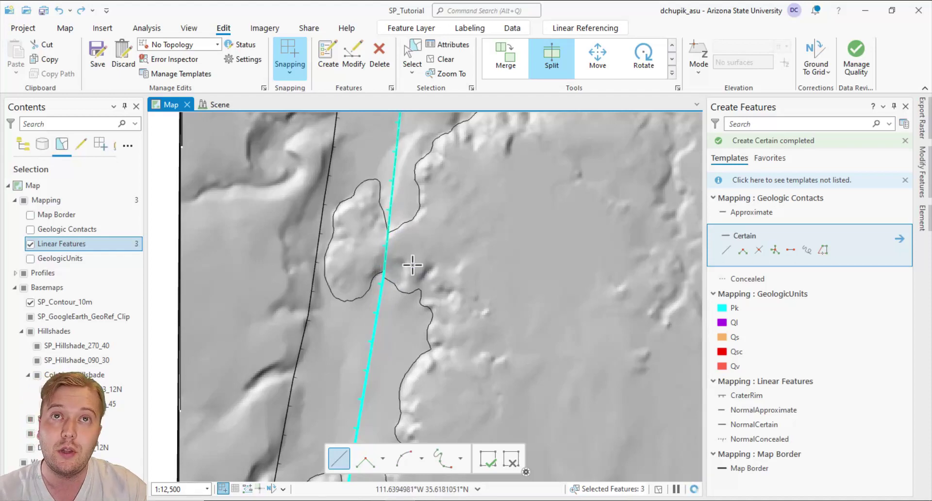
{"action": "left_click", "coordinate": [412, 51]}
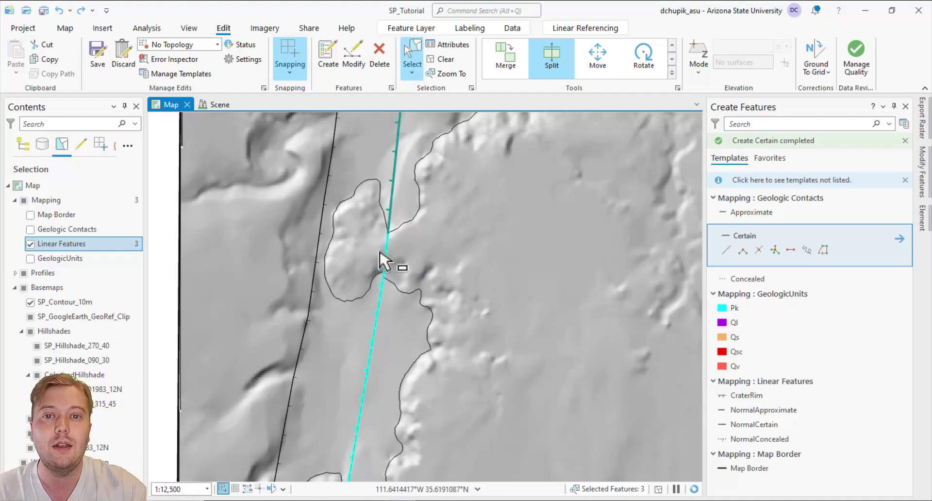
{"action": "left_click", "coordinate": [388, 256]}
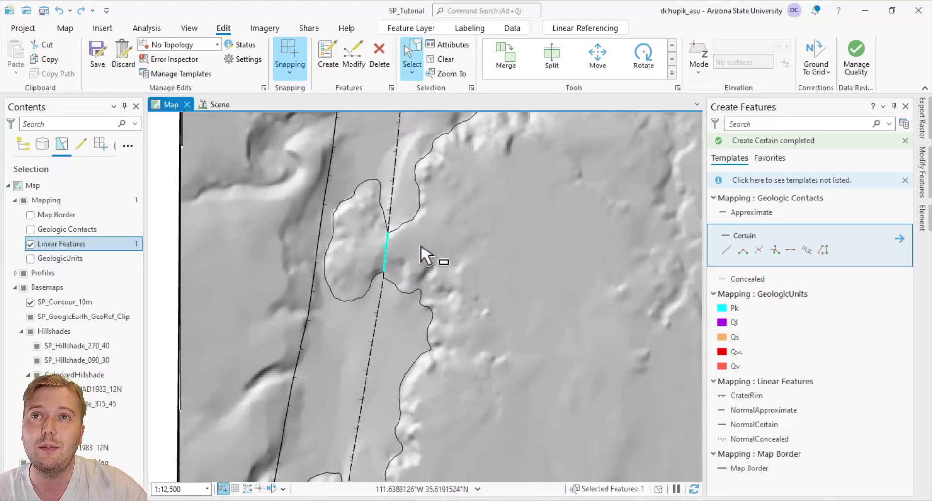
Step: Set the selected fault piece's Type attribute to NormalConcealed
{"action": "left_click", "coordinate": [460, 43]}
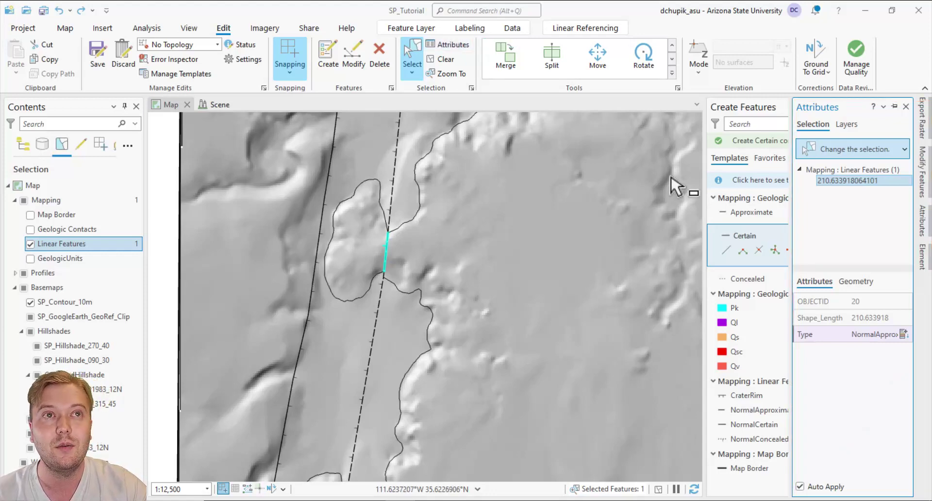
{"action": "left_click", "coordinate": [901, 337]}
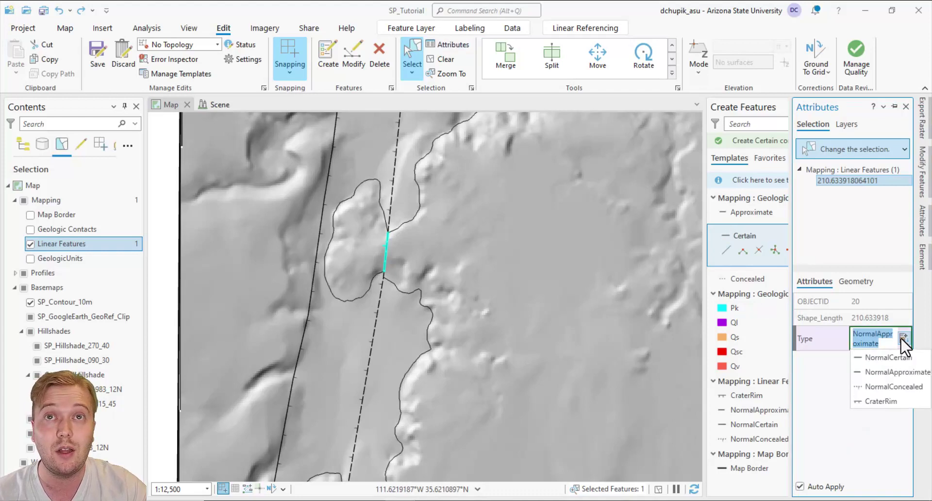
{"action": "left_click", "coordinate": [903, 387]}
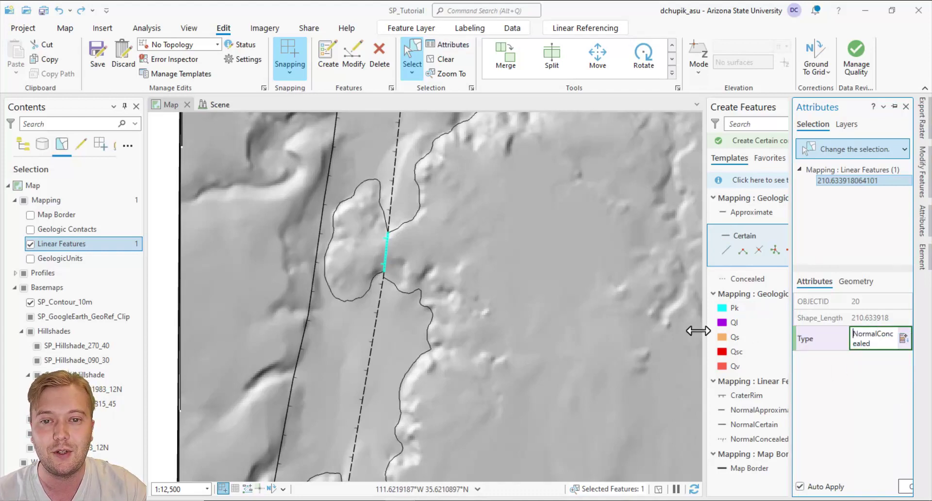
Step: Sketch a freehand Certain contact line south beside the fault, west of the crater outline
{"action": "left_click", "coordinate": [442, 60]}
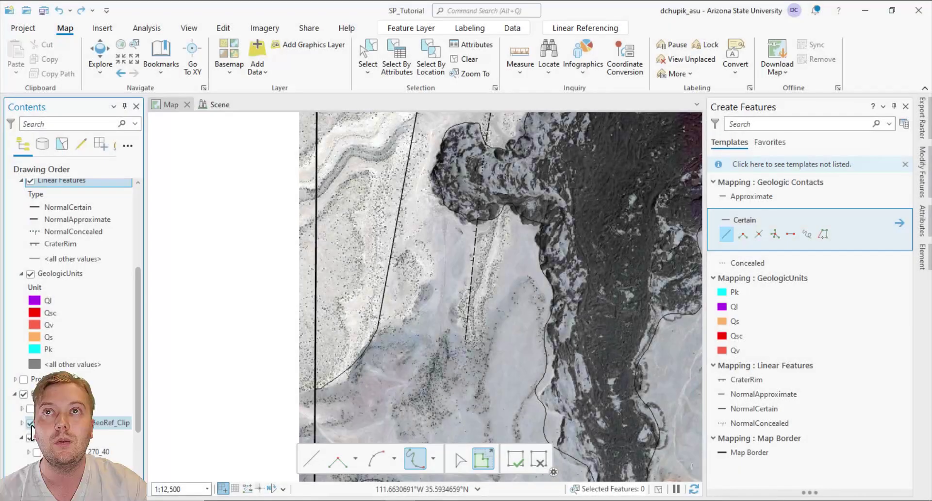
{"action": "left_click", "coordinate": [31, 424]}
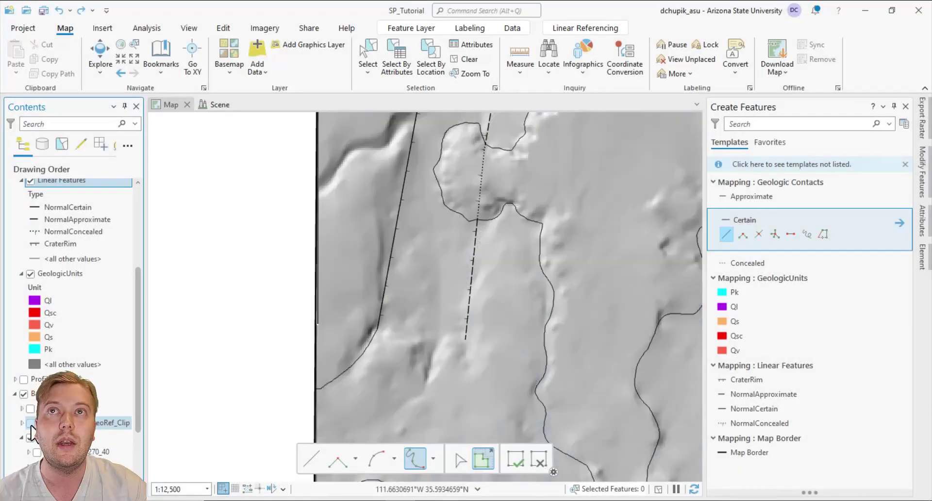
{"action": "left_click_drag", "start_coordinate": [418, 285], "coordinate": [406, 343]}
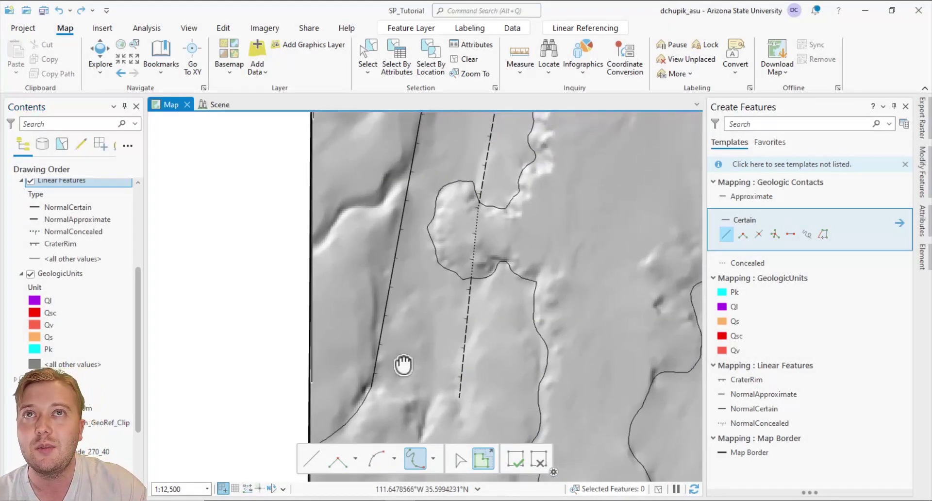
{"action": "mouse_move", "coordinate": [373, 378]}
{"action": "left_mouse_down"}
{"action": "mouse_move", "coordinate": [416, 272]}
{"action": "mouse_move", "coordinate": [412, 190]}
{"action": "left_mouse_up"}
{"action": "left_click", "coordinate": [515, 457]}
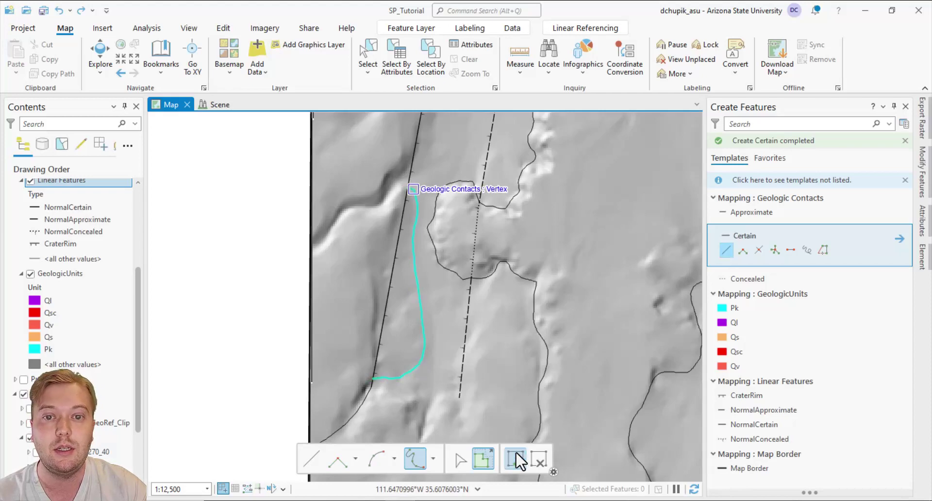
{"action": "left_click", "coordinate": [468, 59]}
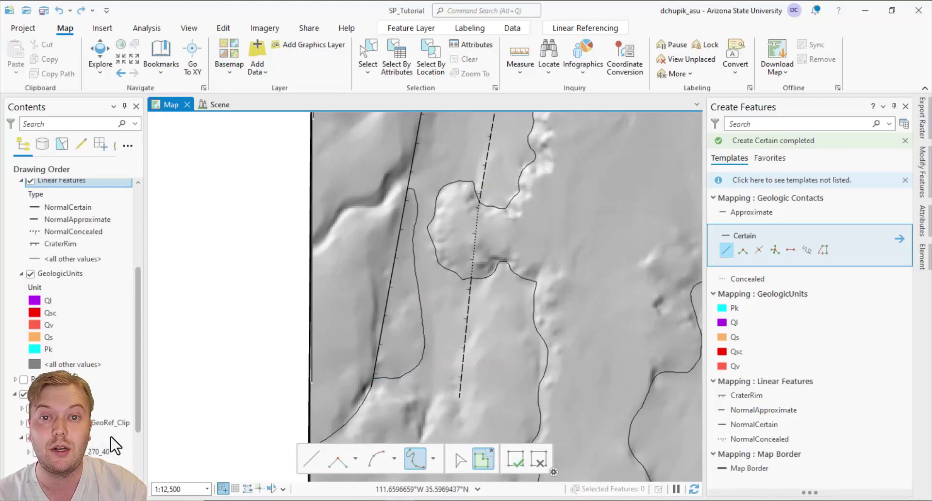
Step: Toggle the SP_GoogleEarth_GeoRef_Clip imagery on and off to compare it with the hillshade
{"action": "scroll", "coordinate": [28, 439], "scroll_direction": "up", "scroll_amount": 2}
{"action": "left_click", "coordinate": [30, 452]}
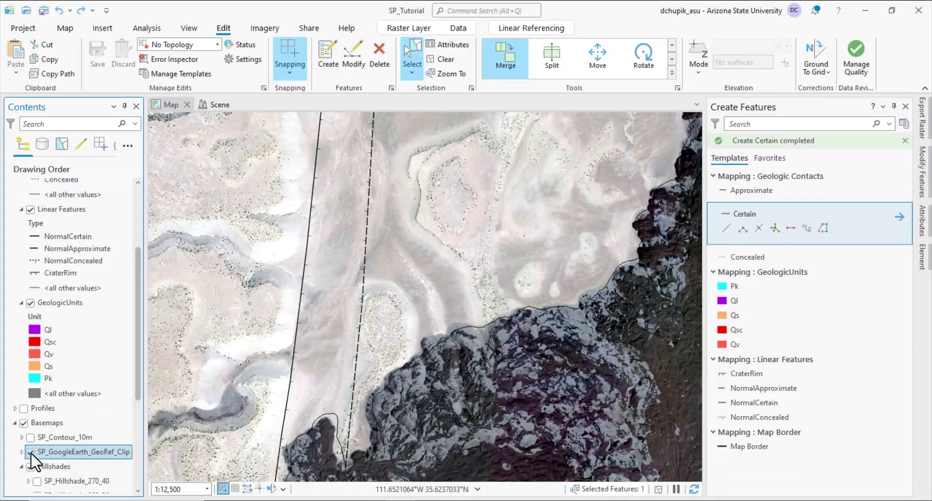
{"action": "left_click", "coordinate": [30, 452]}
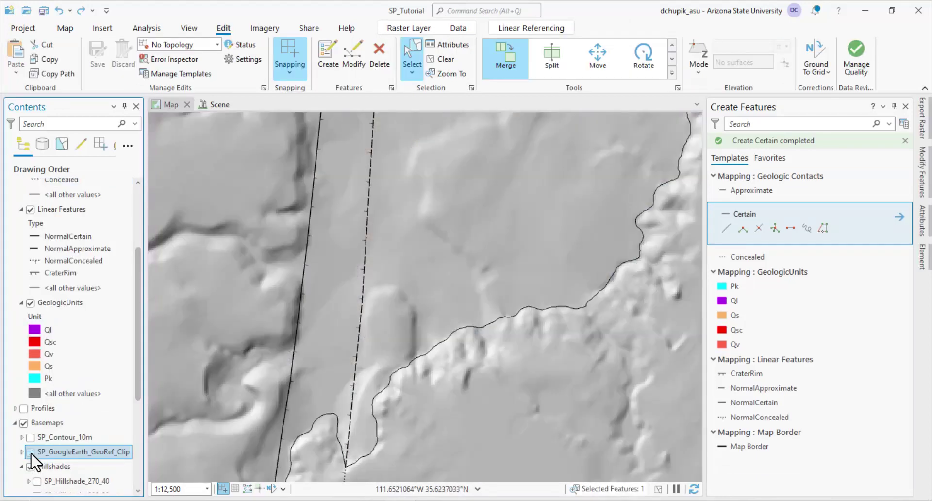
{"action": "left_click", "coordinate": [30, 452]}
{"action": "left_click", "coordinate": [31, 452]}
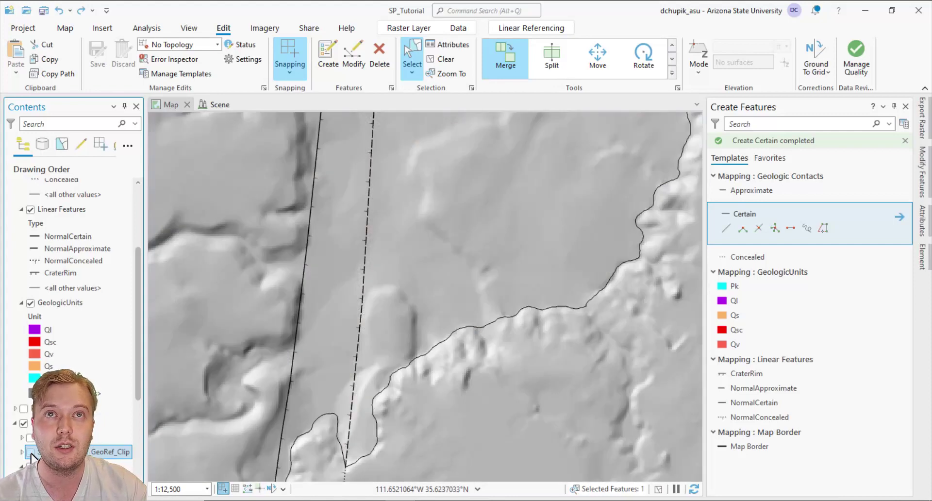
Step: Zoom to the full map extent and compare the linework with the Basemaps group off and on
{"action": "left_click", "coordinate": [726, 250]}
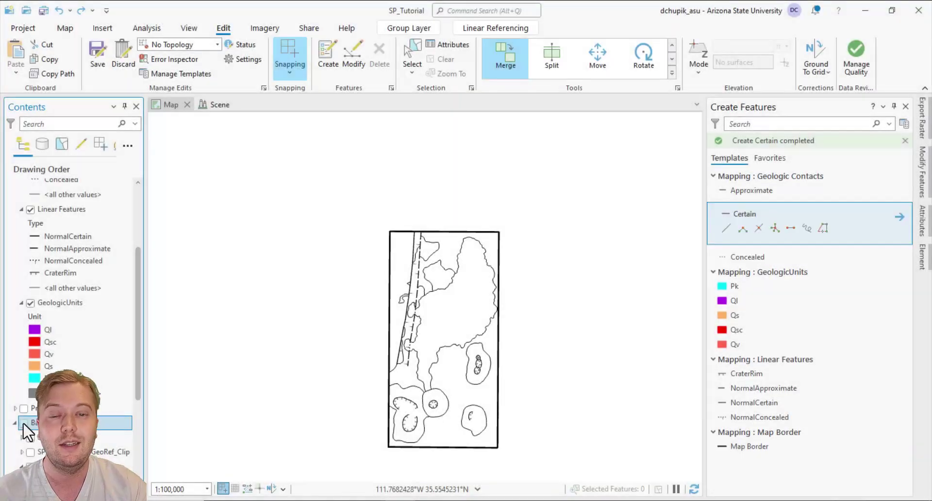
{"action": "left_click", "coordinate": [23, 423]}
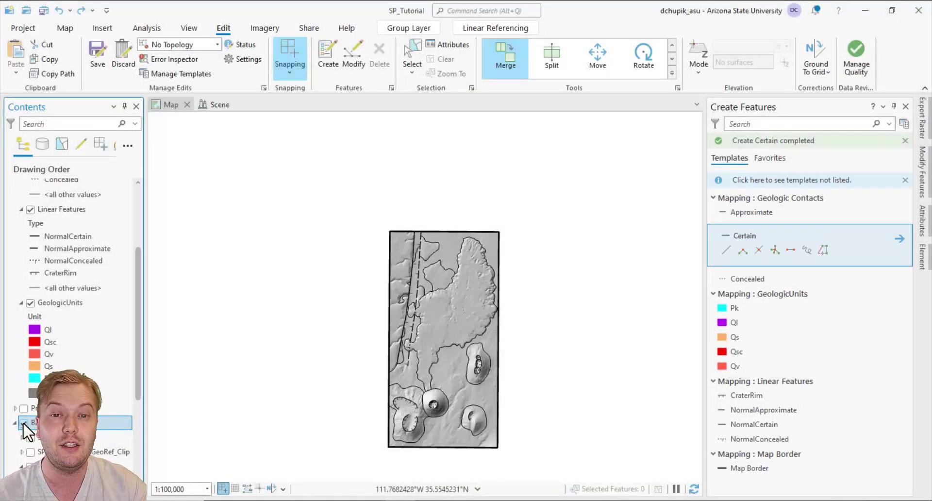
{"action": "left_click", "coordinate": [22, 422]}
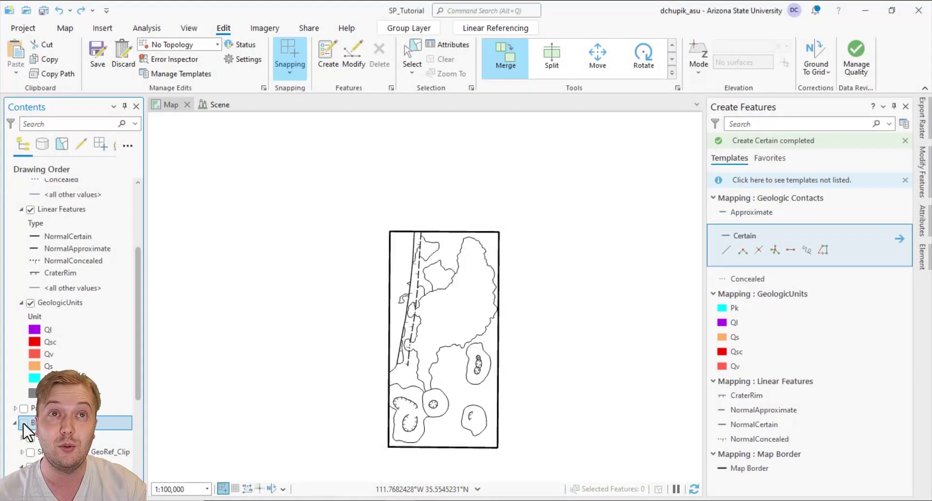
{"action": "left_click", "coordinate": [23, 422]}
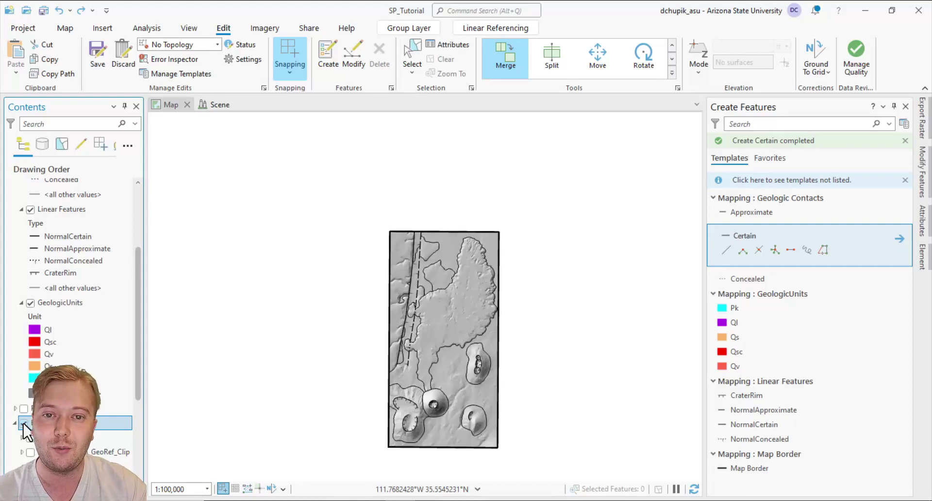